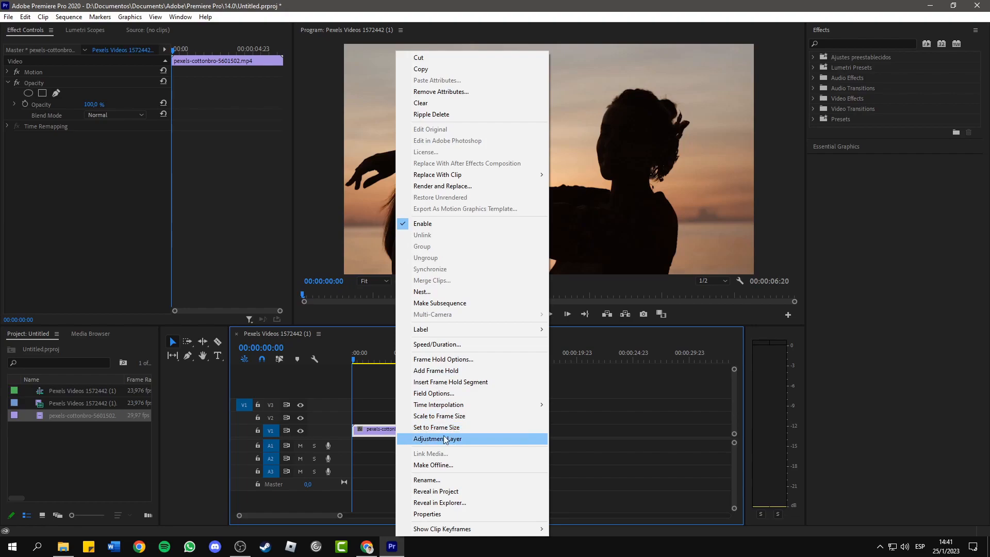
- Set the silhouette video clip on V1 to the sequence's frame size
click(442, 430)
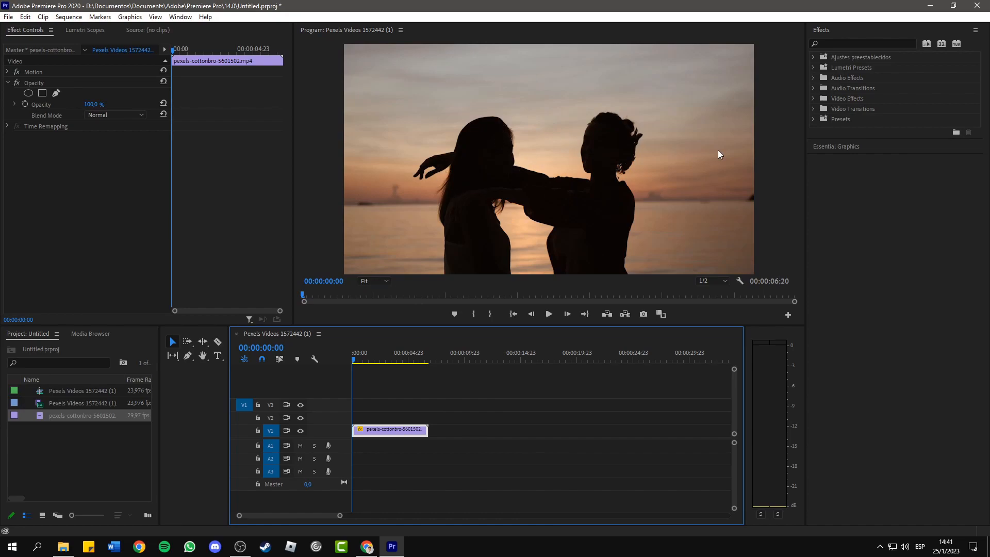
click(463, 432)
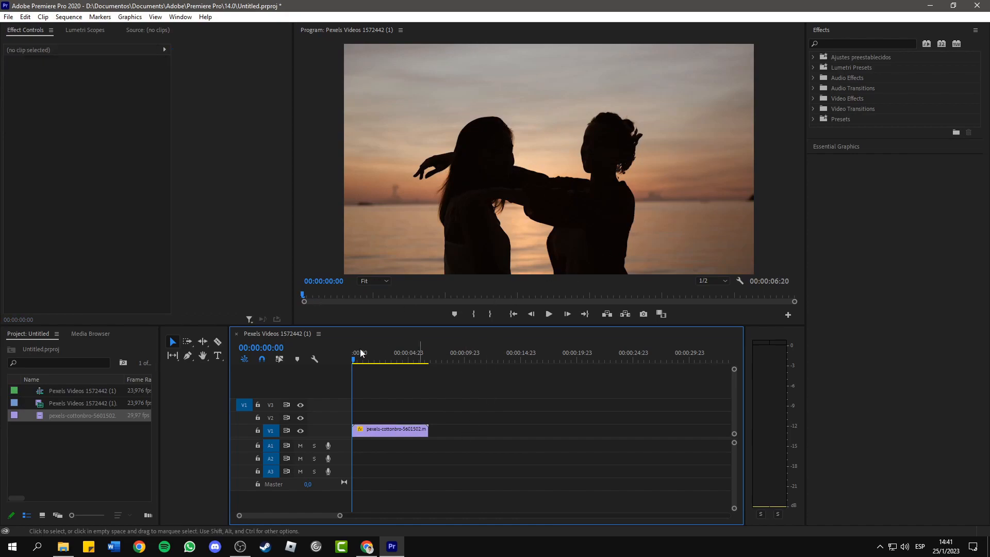
- Create a large text box across the two silhouettes in the preview, containing the word TEXT
click(217, 358)
drag(378, 94, 721, 241)
text(TEXT)
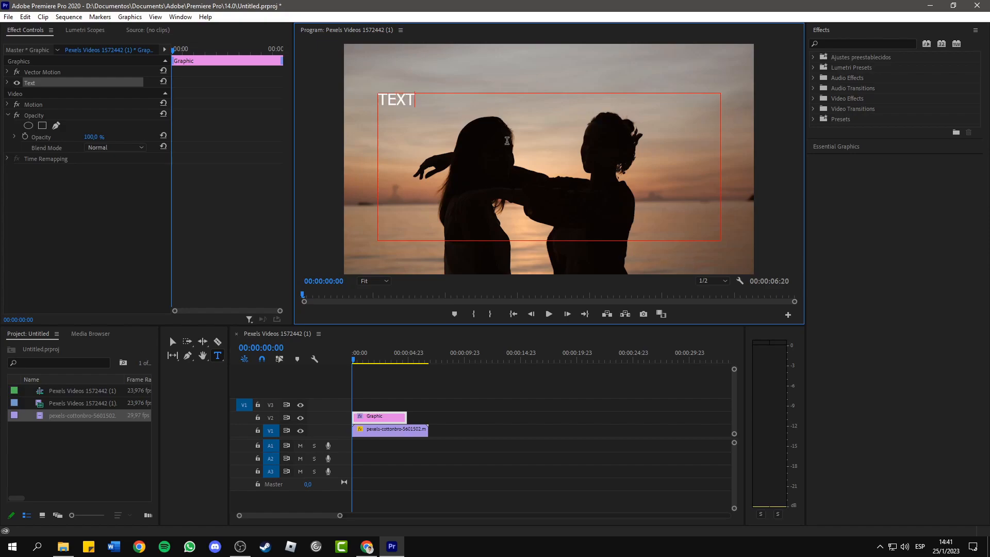
- Select the whole word and enlarge its font size to 891
drag(464, 107, 308, 119)
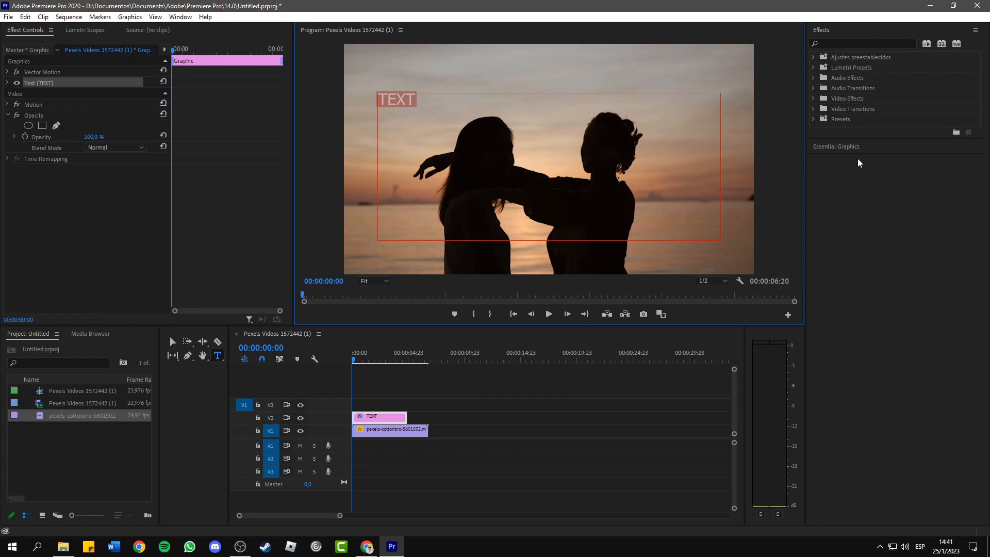
click(848, 148)
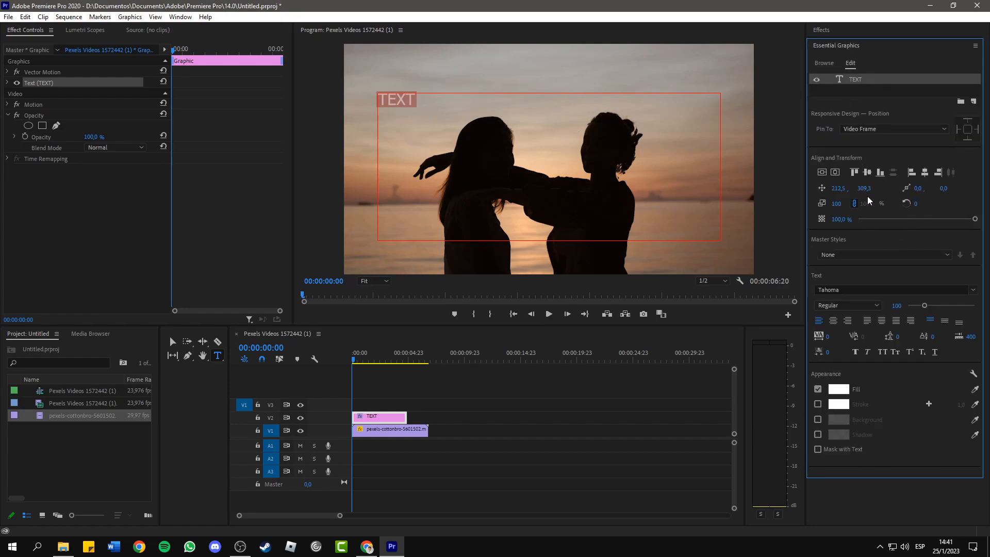
drag(927, 308, 970, 311)
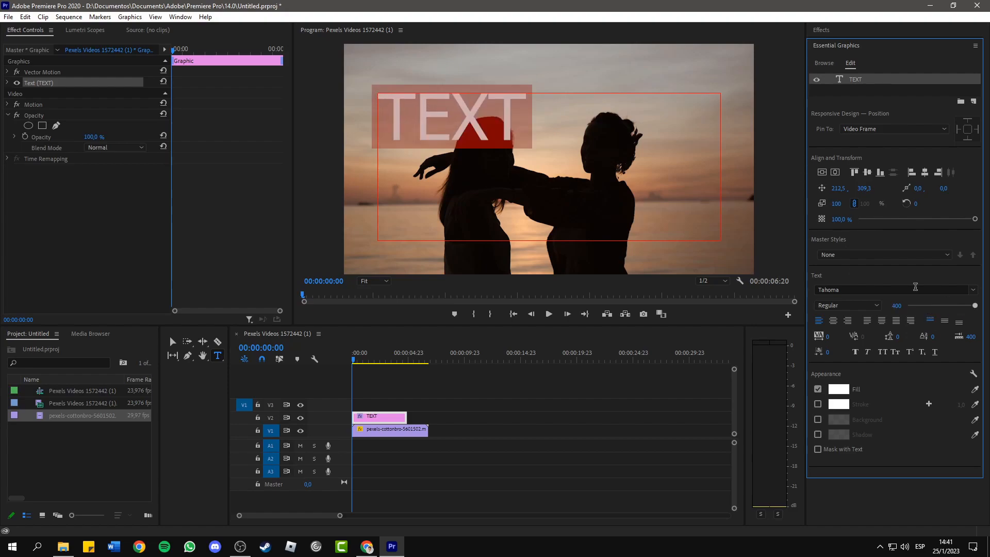
drag(898, 306, 986, 306)
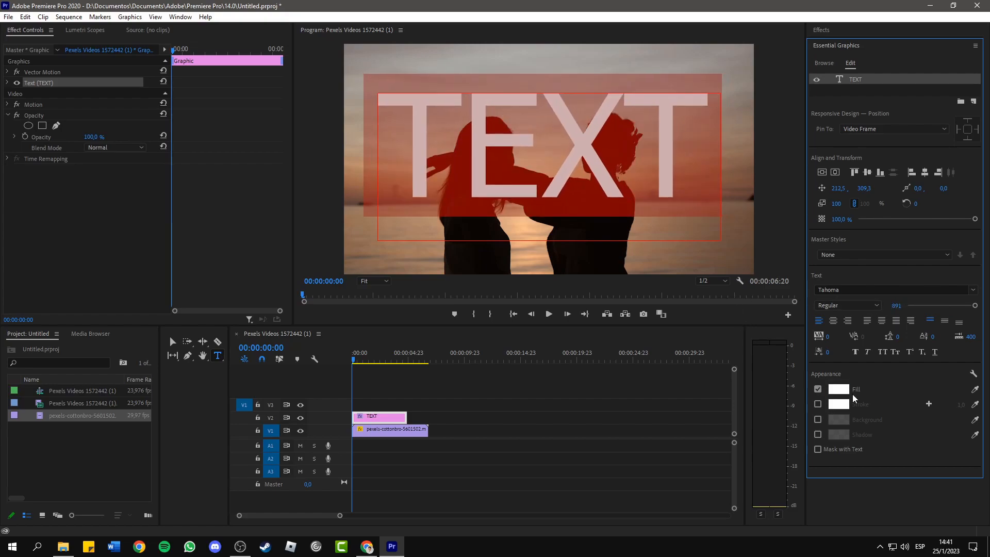
- Set the text's fill colour to pure red, FF0000
click(839, 389)
drag(468, 351, 521, 446)
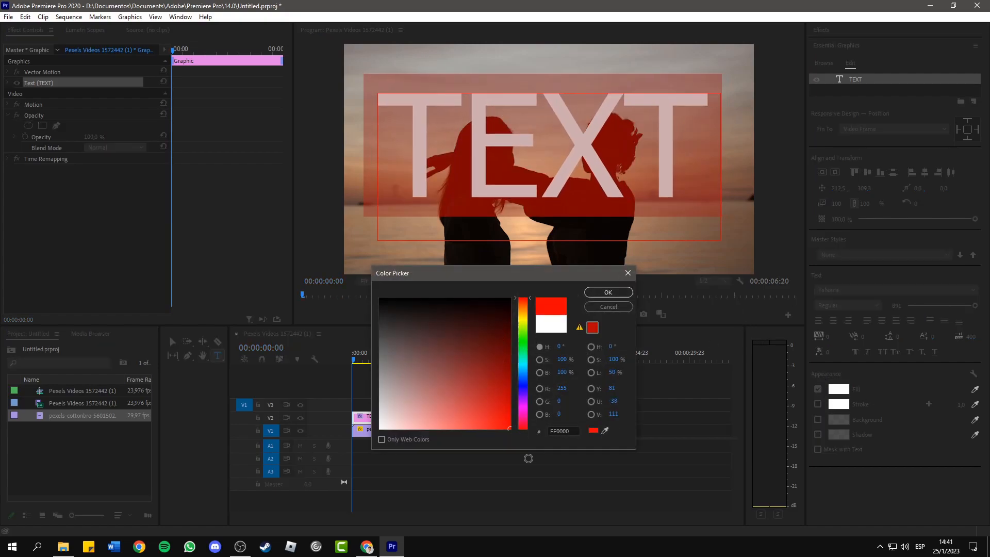
click(609, 292)
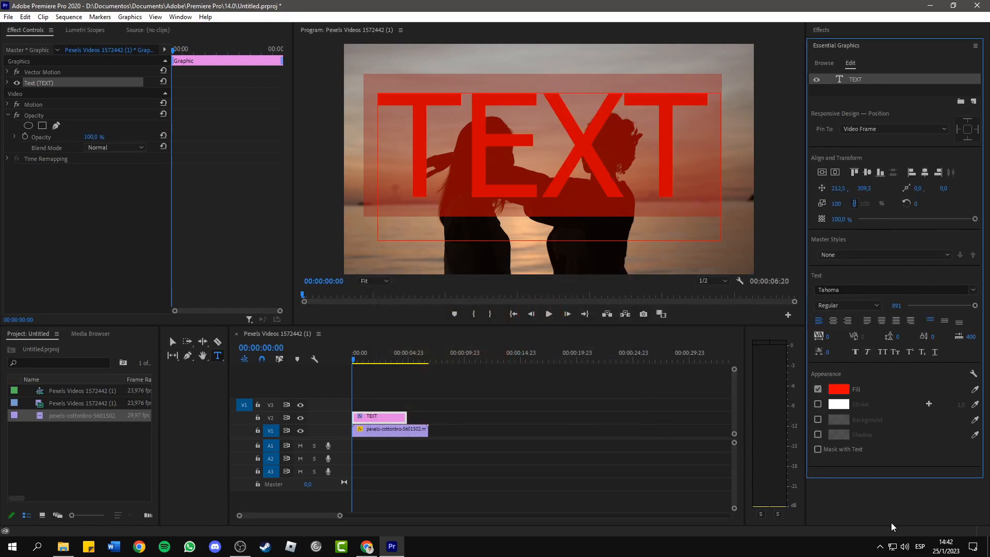
- Shrink the text box to fit the word closely and centre it vertically and horizontally in the frame
click(172, 341)
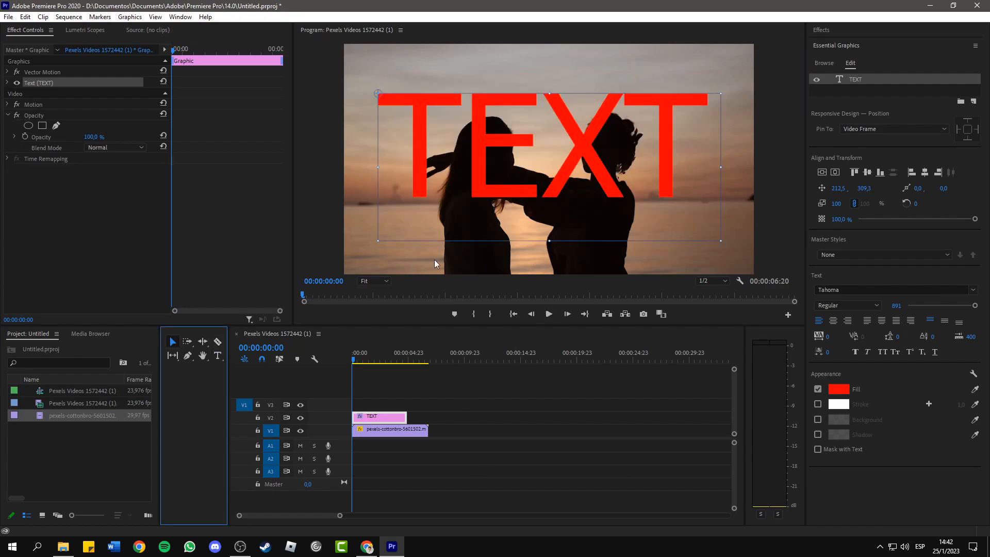
drag(721, 240, 708, 200)
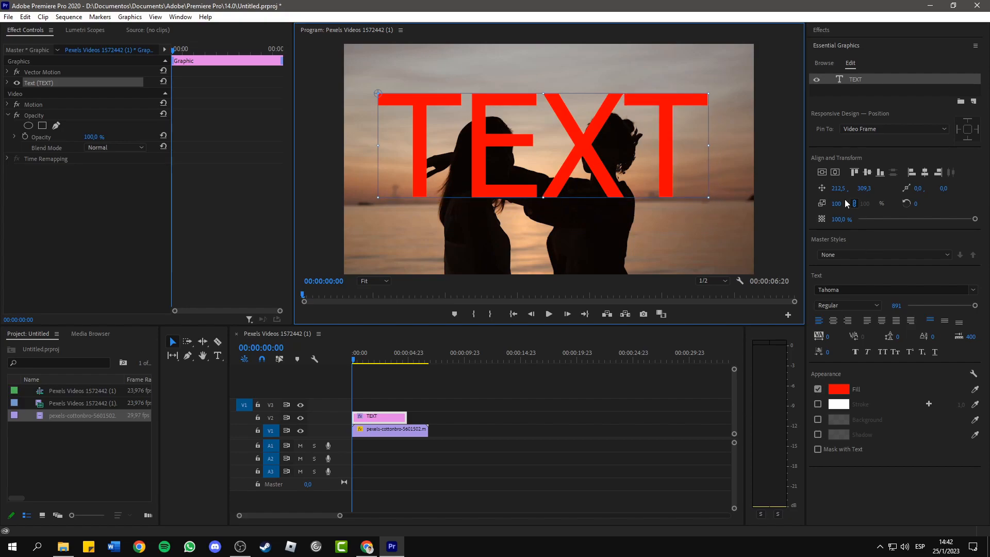
click(836, 172)
click(823, 172)
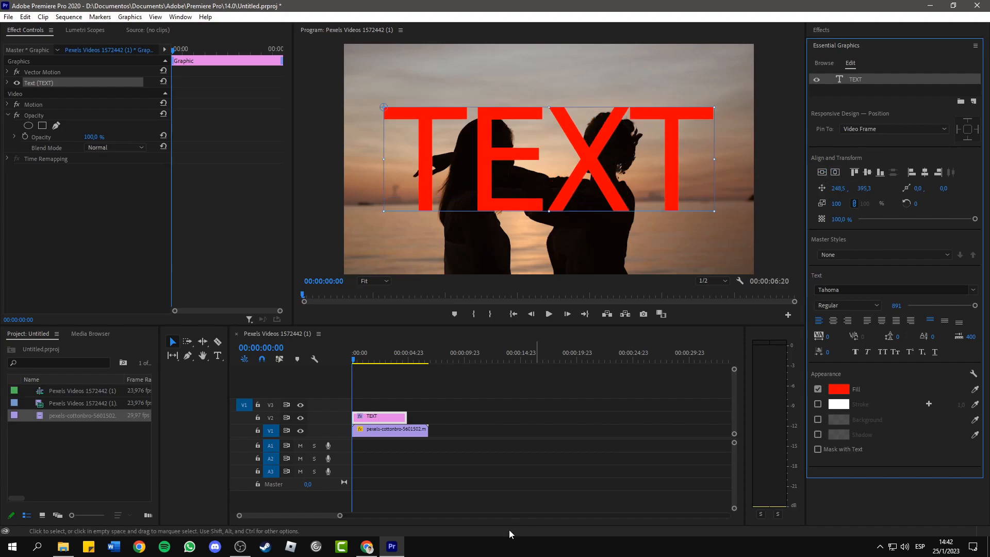
- Extend the text clip on V2 so it ends together with the video clip below
click(475, 439)
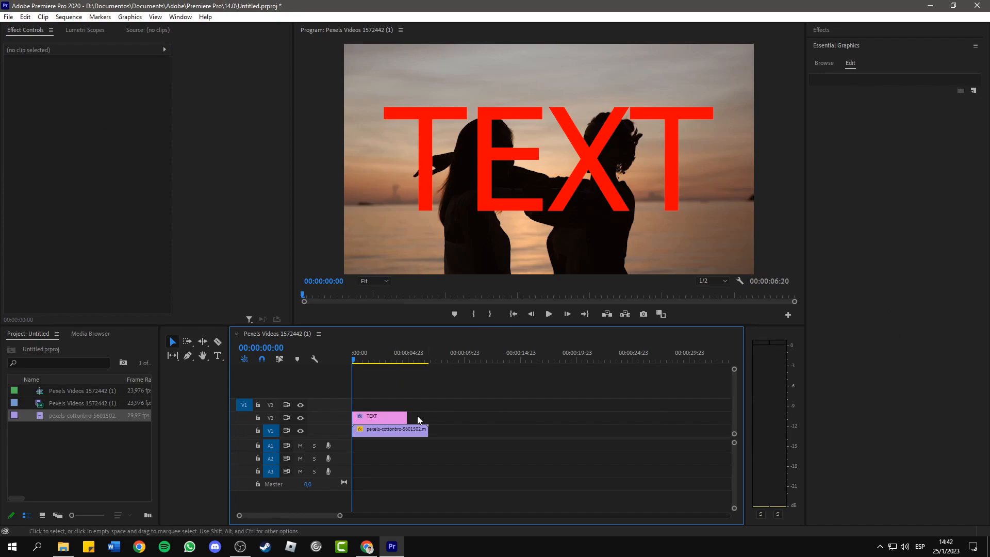
drag(407, 416, 428, 416)
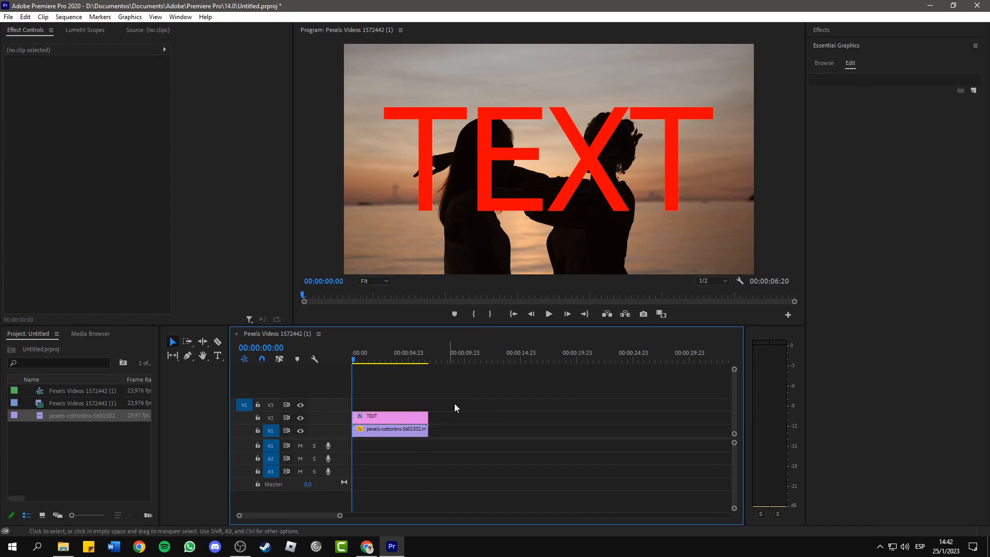
- Set the text clip's opacity blend mode to Darken so the word appears behind the silhouettes
click(395, 419)
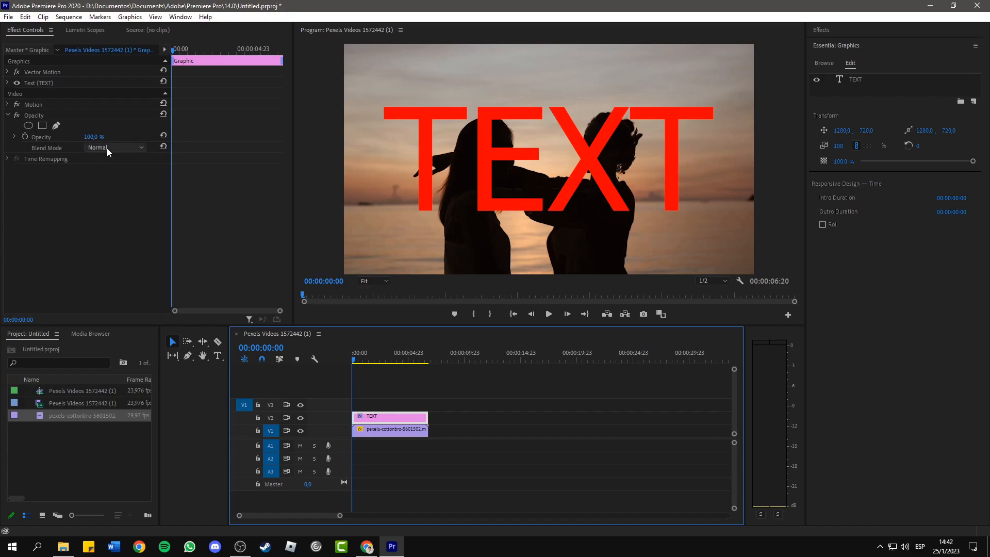
click(128, 147)
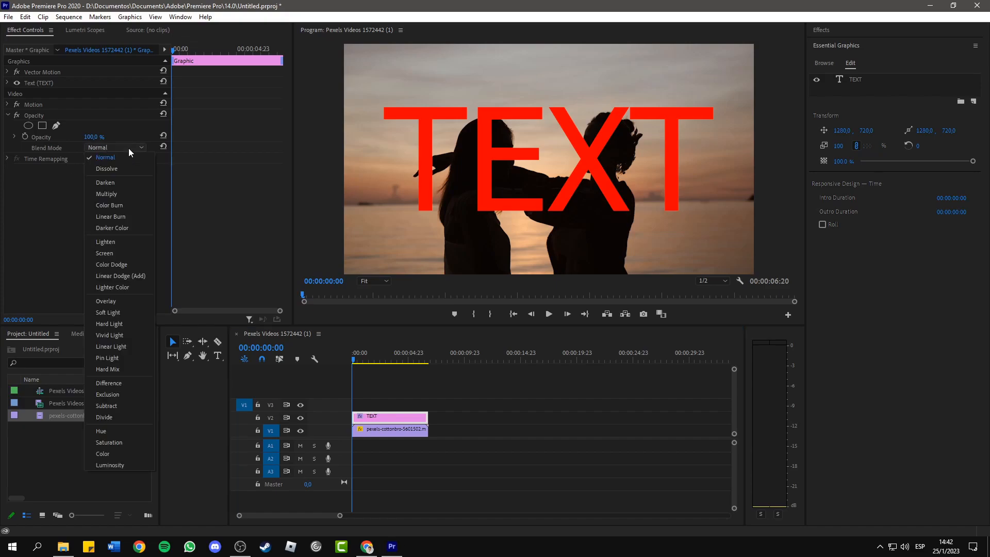
click(144, 184)
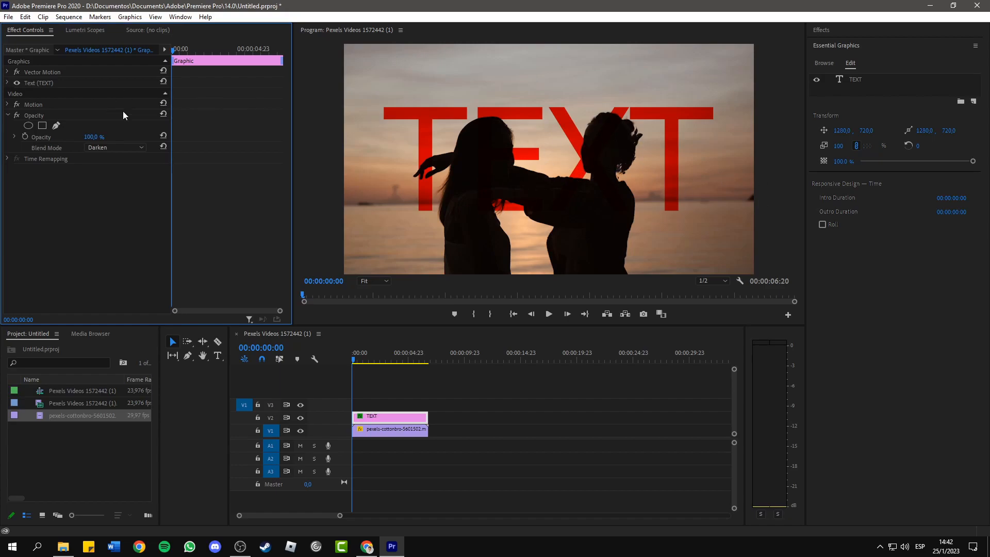
- Try the Multiply, Color Burn, Linear Burn and Darker Color blend modes on the red text clip
click(123, 146)
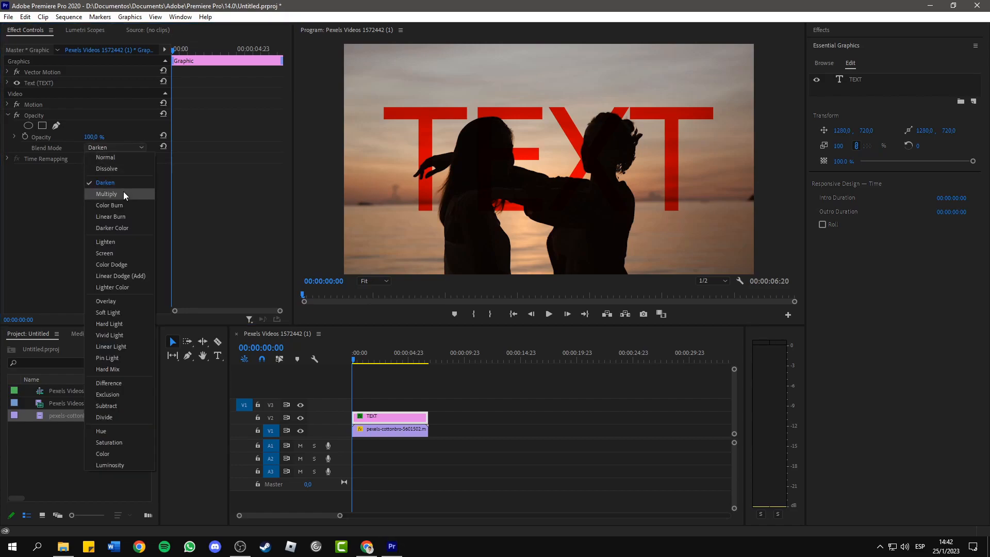
click(122, 193)
click(119, 146)
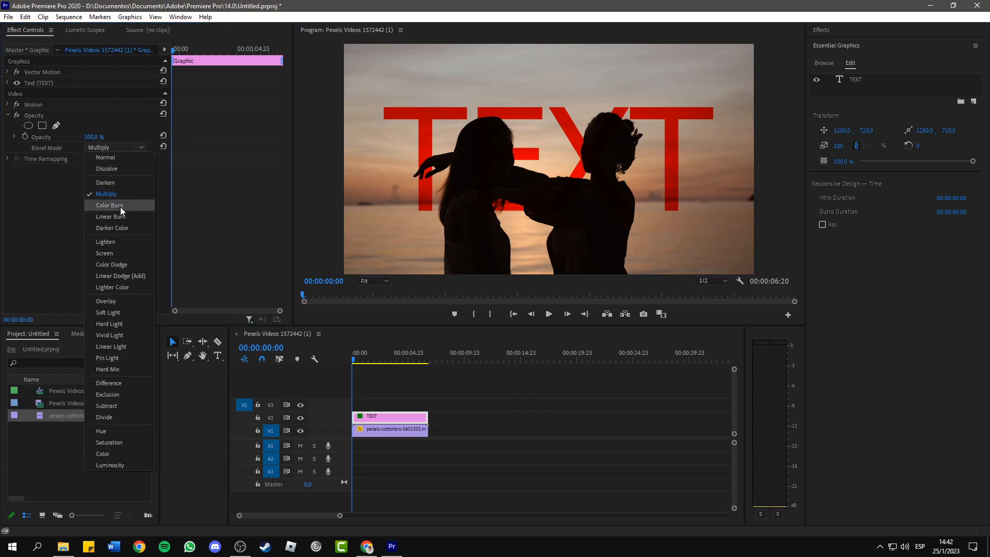
click(120, 206)
click(134, 148)
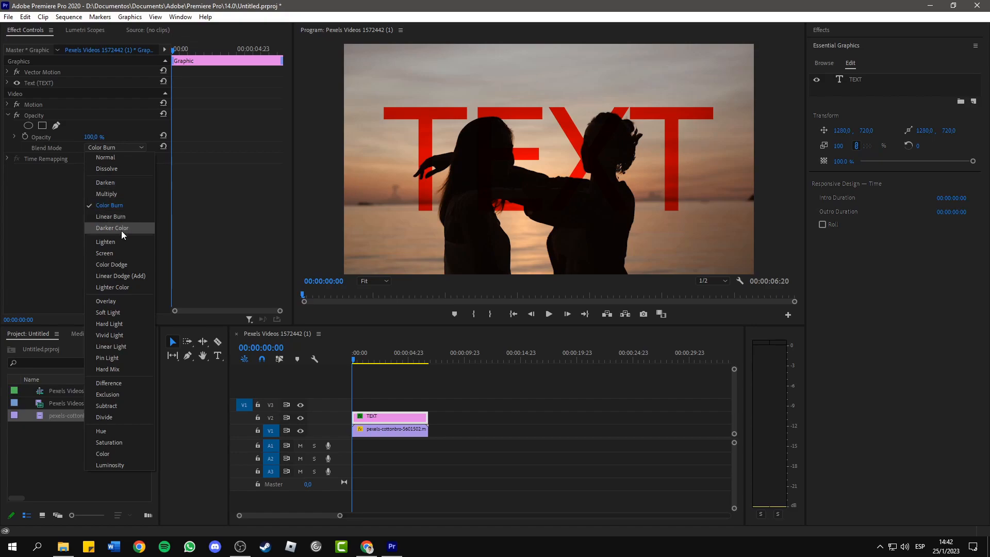
click(122, 214)
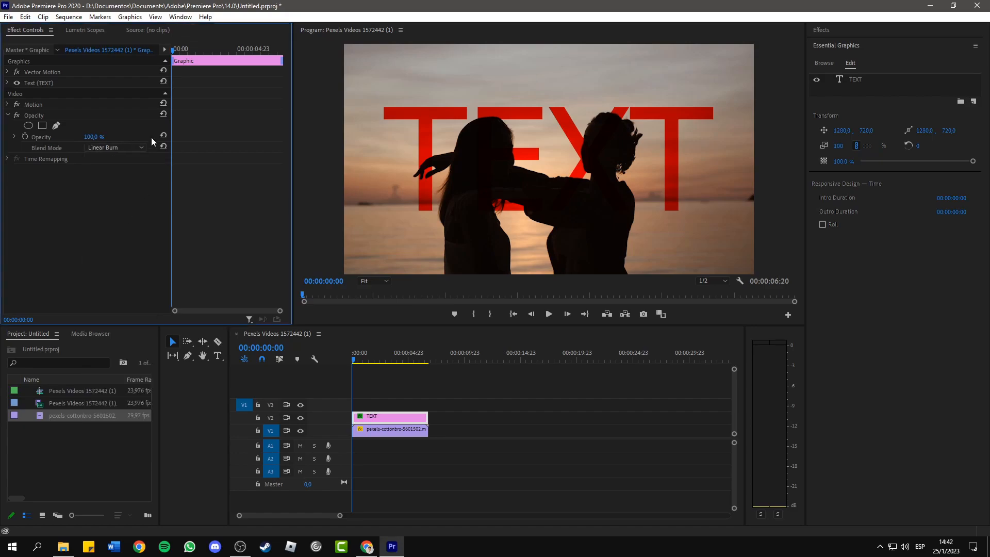
click(123, 147)
click(126, 227)
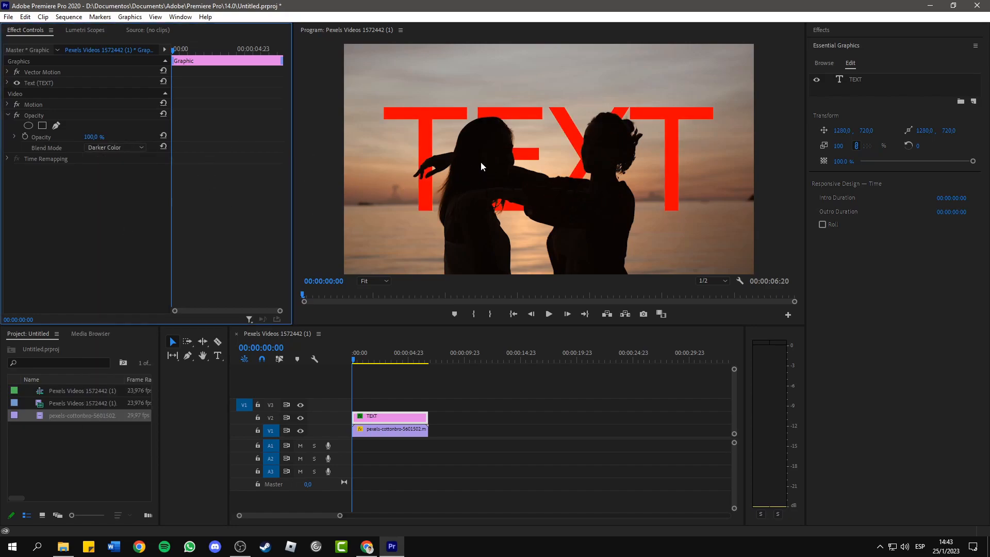
click(134, 149)
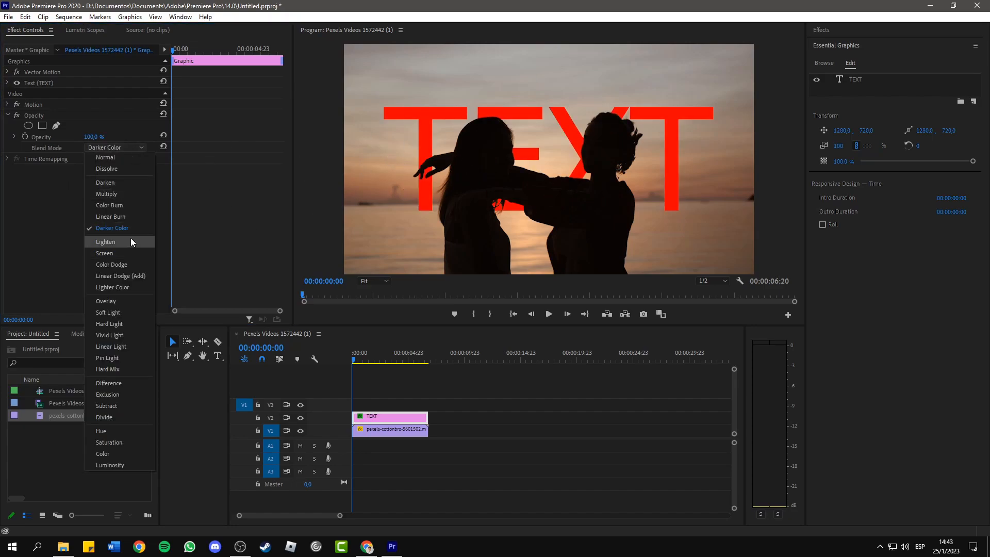
click(60, 233)
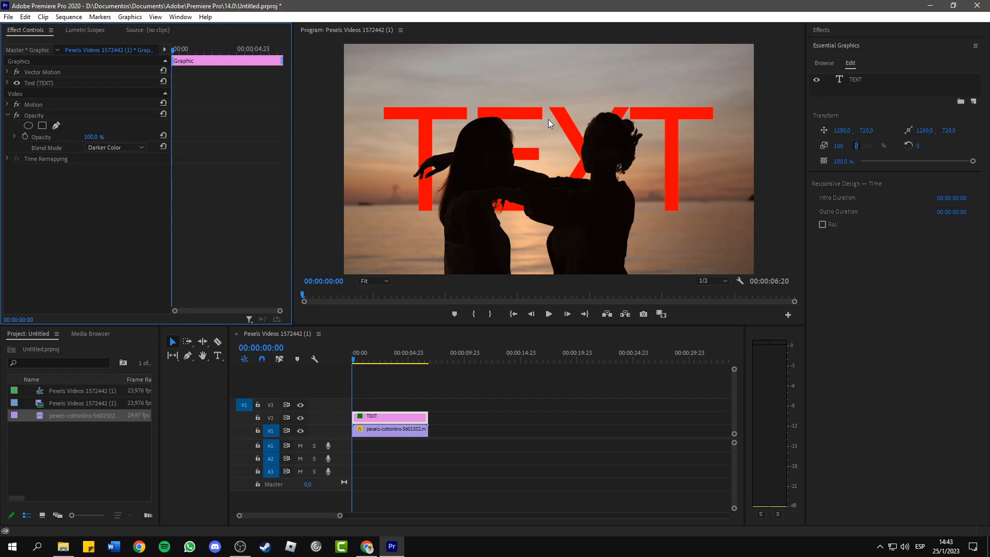
- Change the fill colour of the text layer to bright green, 47FF07
click(371, 416)
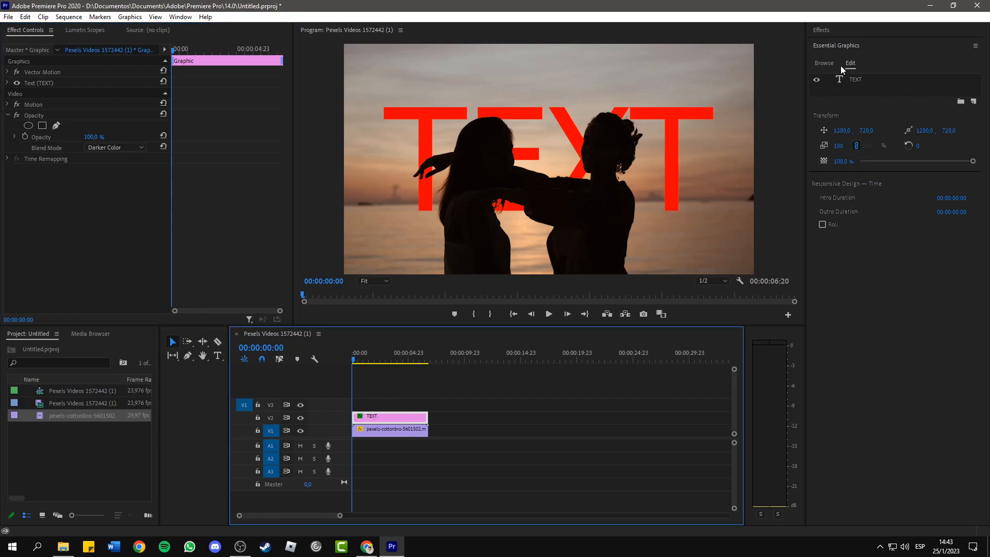
click(856, 83)
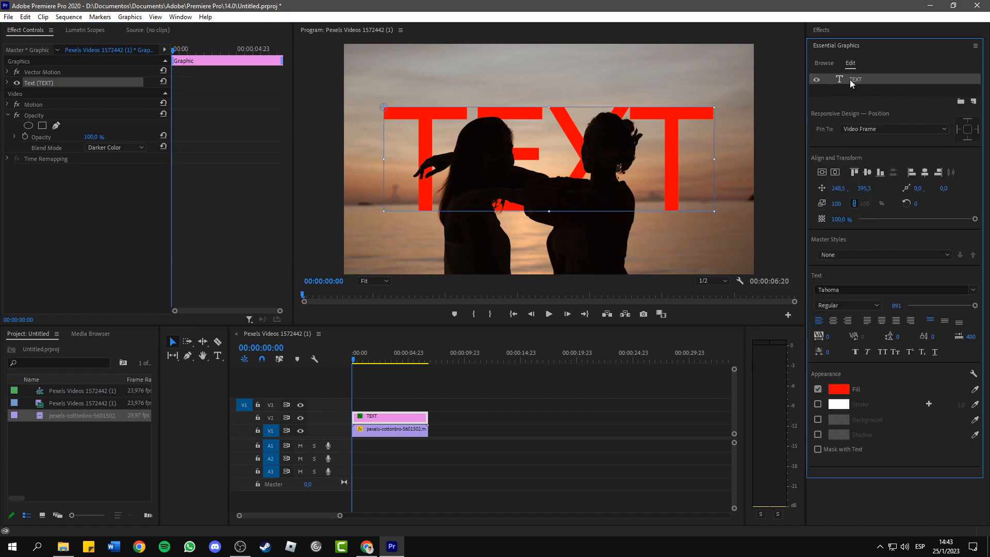
click(839, 388)
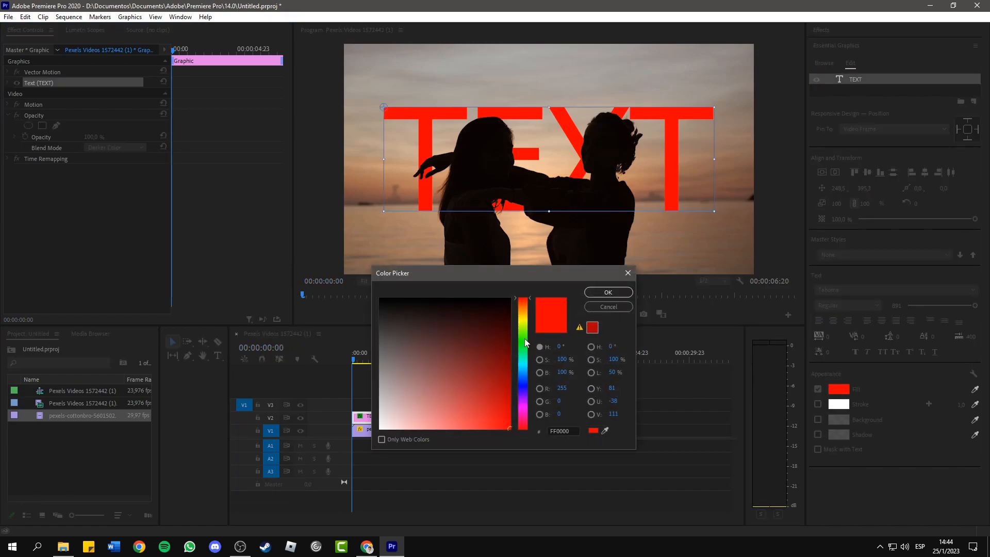
click(527, 336)
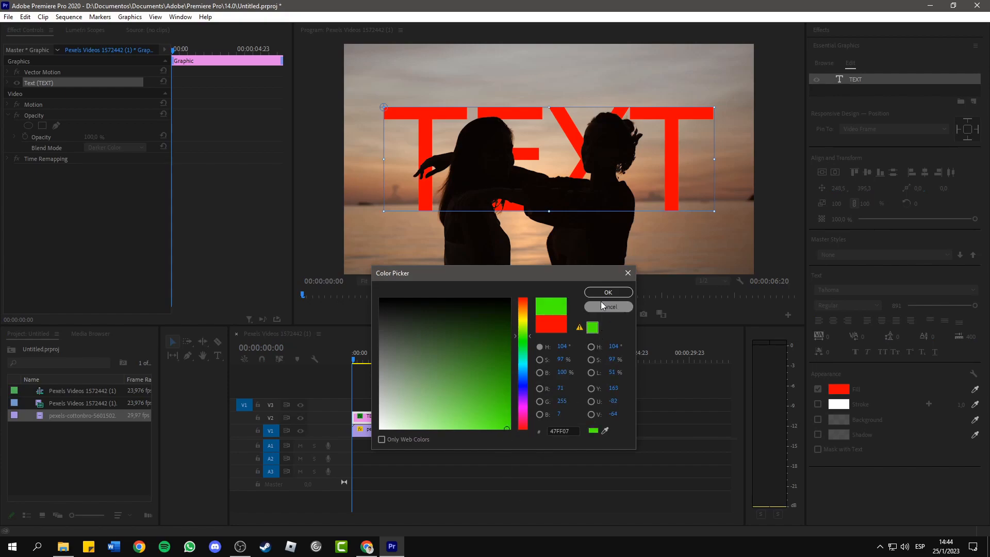
click(607, 292)
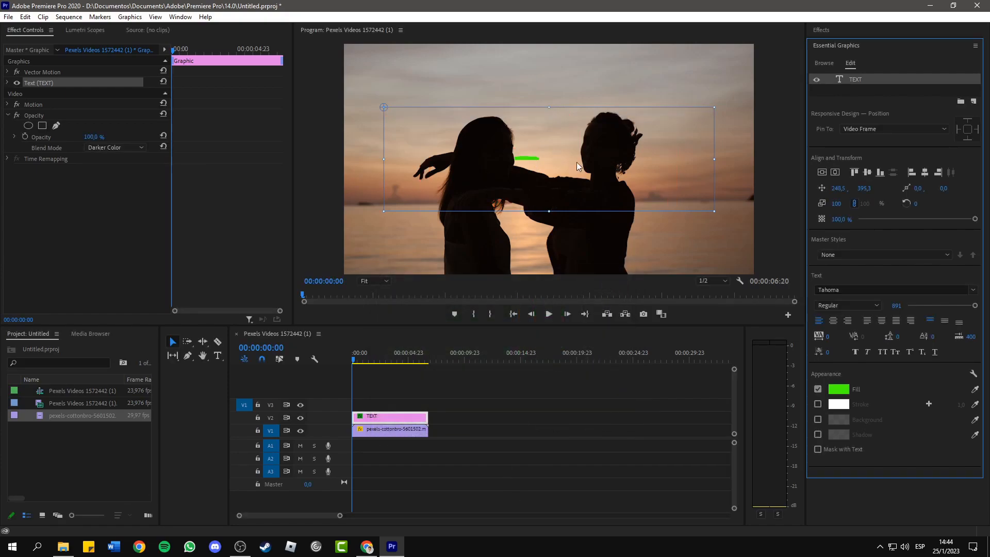
- Try the Multiply blend mode on the green text, and set the blend mode to Darken
click(127, 149)
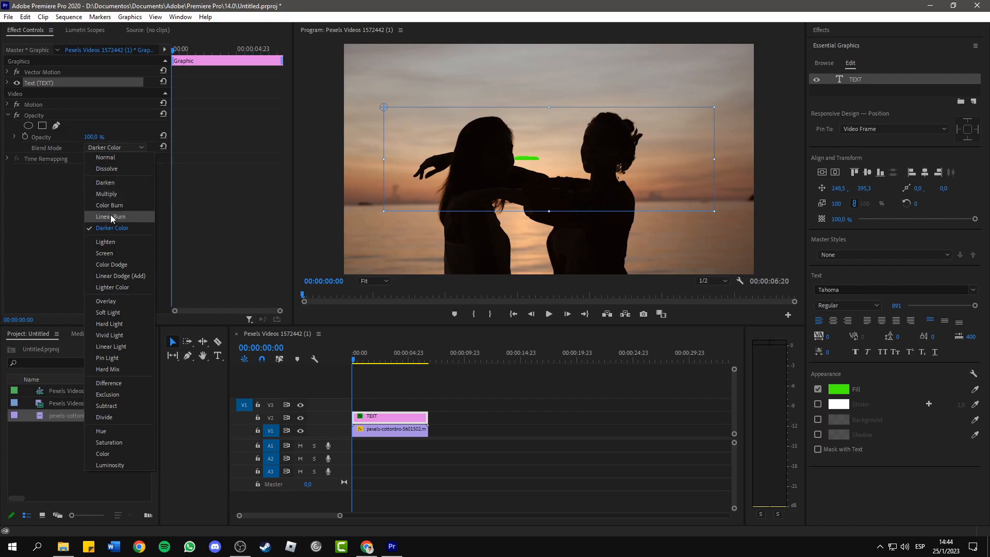
click(107, 193)
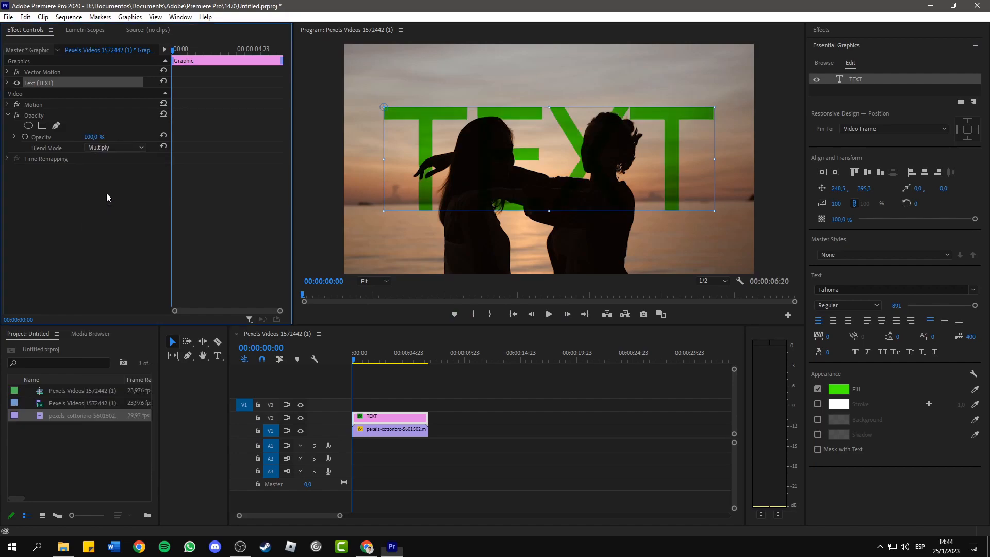
click(132, 150)
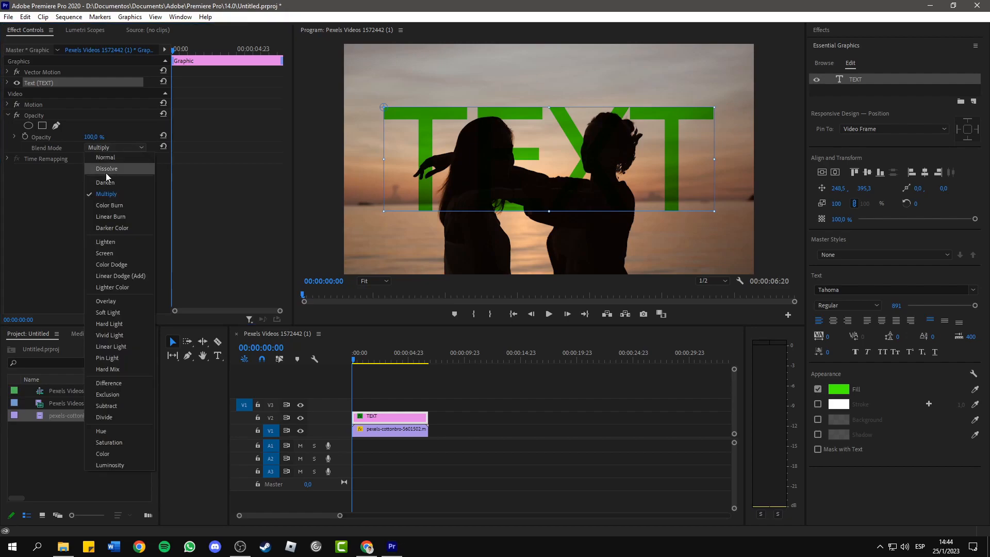
click(109, 179)
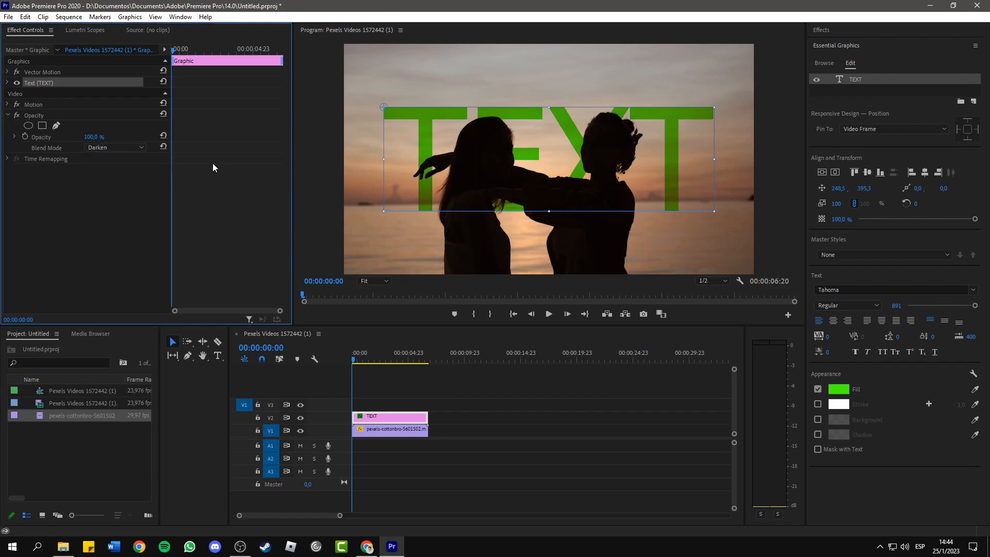
click(112, 150)
click(50, 220)
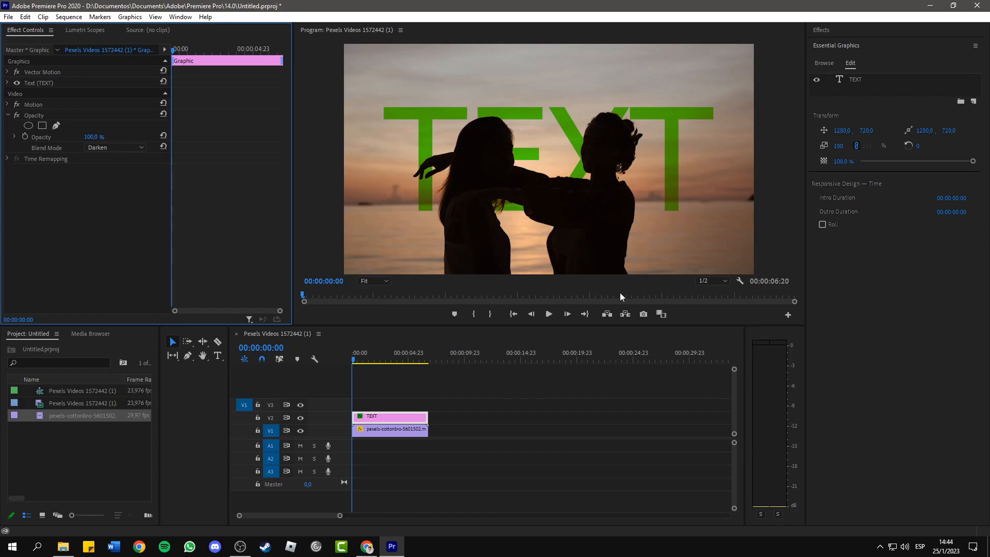
- Delete both the text clip and the video clip from the timeline
drag(455, 474, 413, 379)
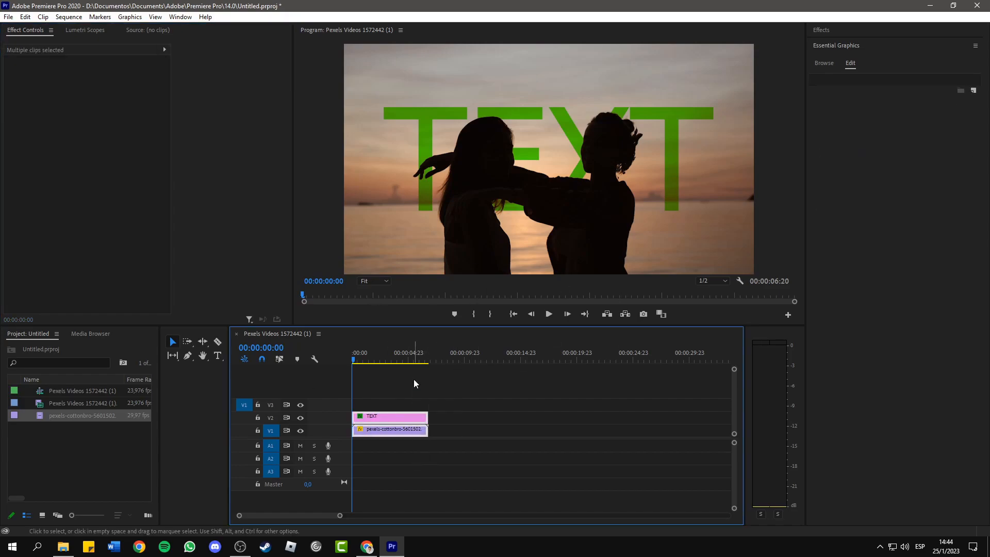
key(Delete)
click(101, 469)
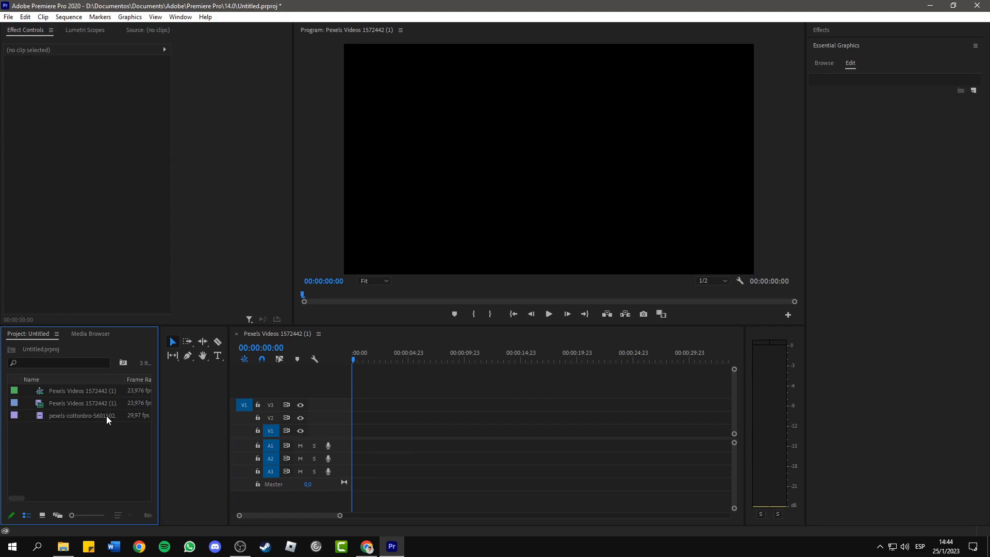
- Place the desert road clip at the start of track V1, preview it, and park the playhead at 00:00:01:13
drag(76, 406, 353, 431)
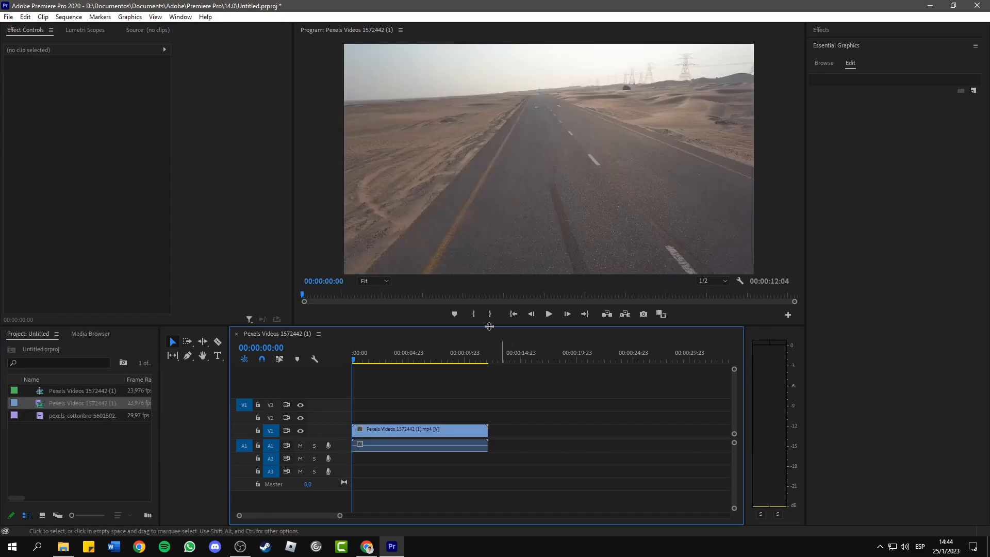
click(555, 313)
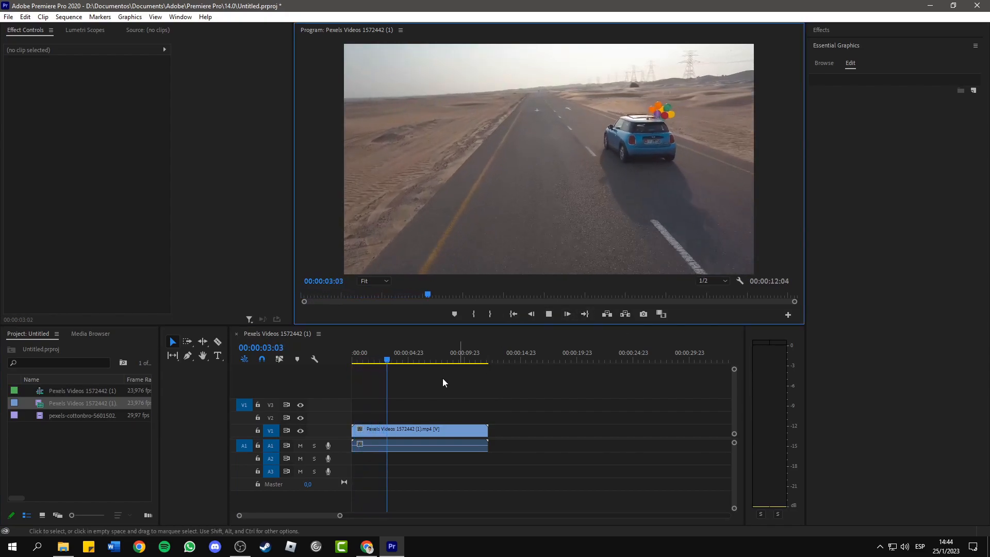
drag(395, 359, 371, 361)
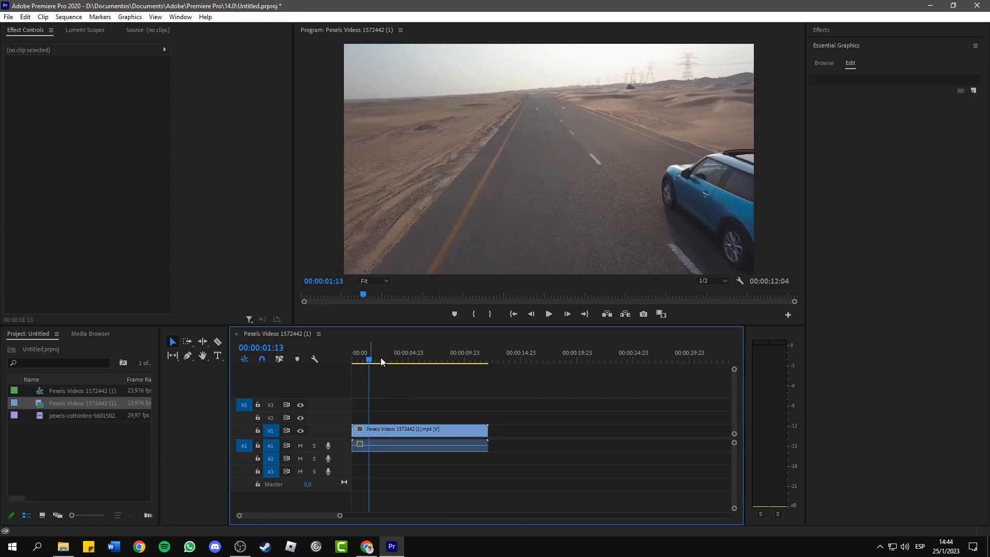
- Add the red title TEXT over the road beside the front of the car, and check it against the next frame
click(217, 355)
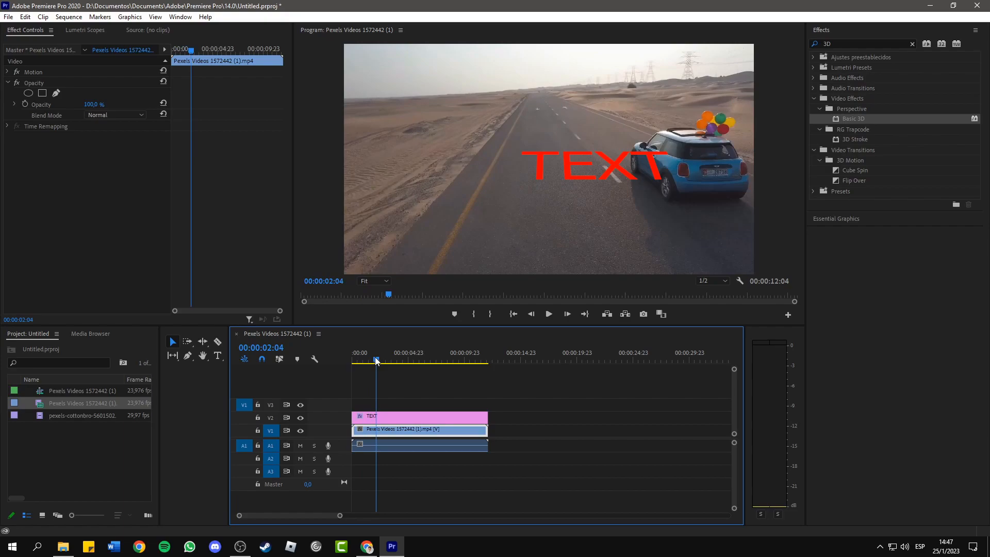
drag(367, 362, 369, 363)
drag(369, 364, 368, 363)
click(649, 177)
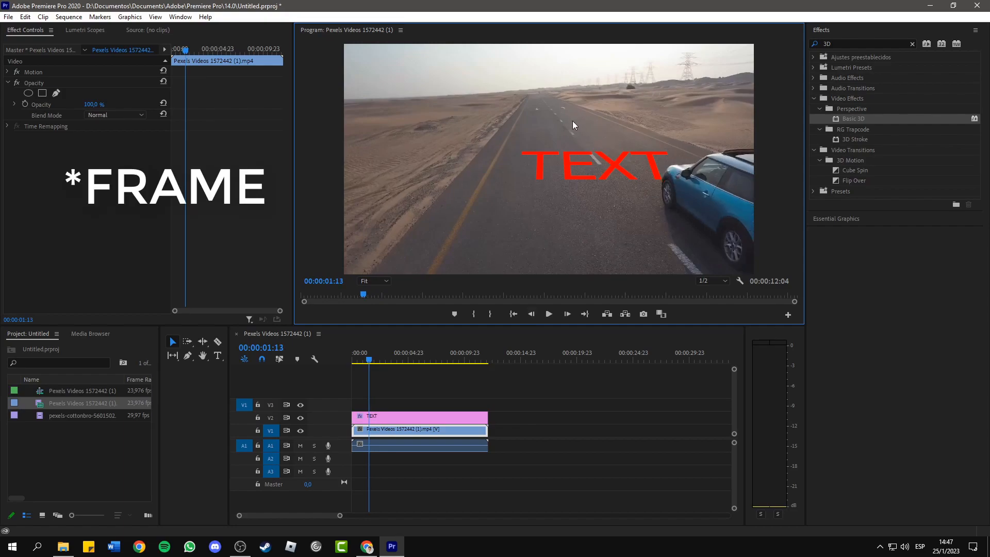
click(572, 316)
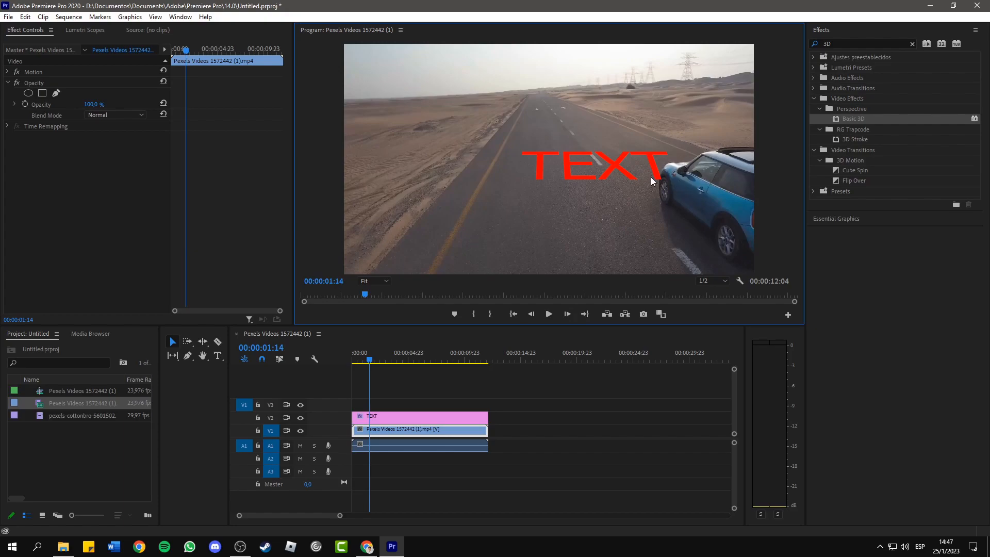
click(530, 316)
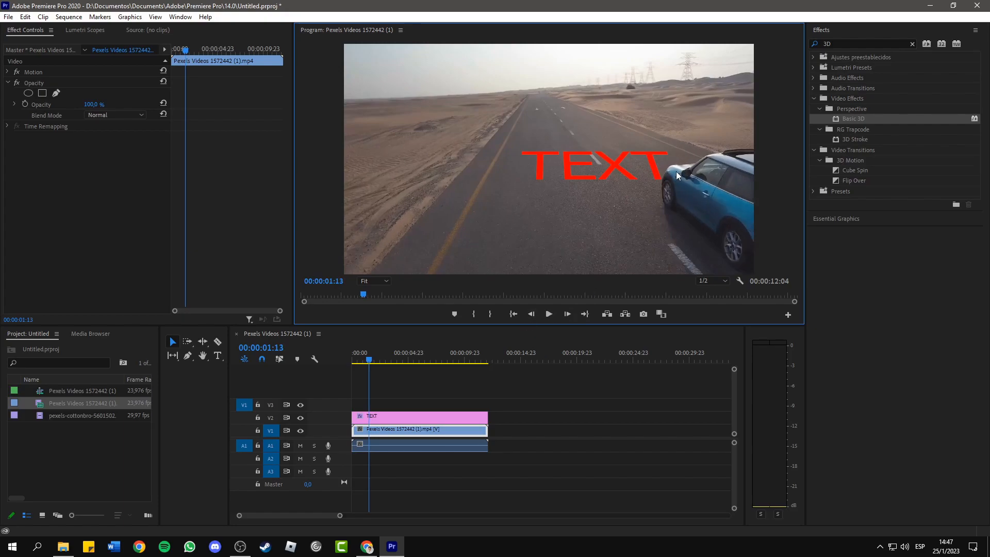
- Duplicate the road clip onto track V3 above the text clip and set the copy's opacity to 95%
click(413, 431)
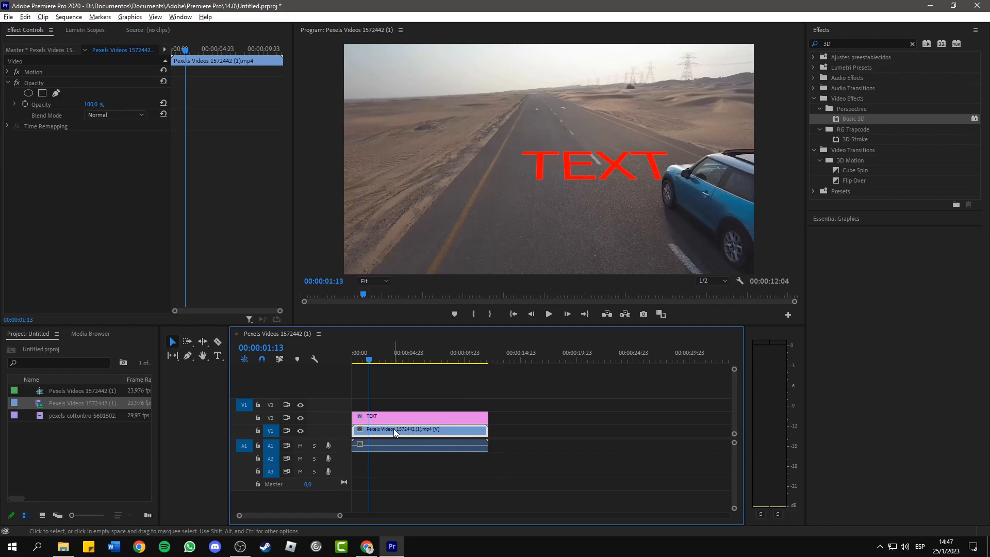
drag(394, 429, 403, 409)
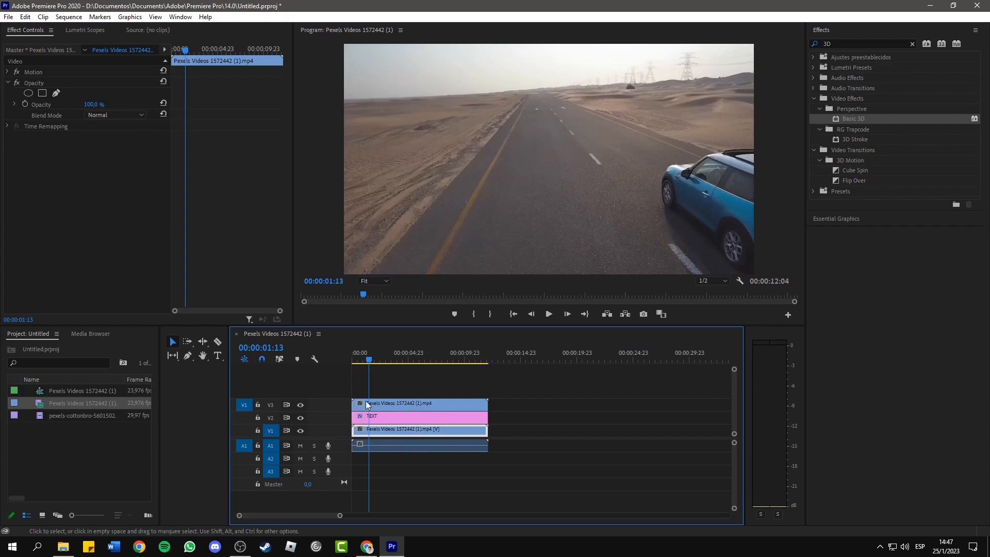
click(431, 408)
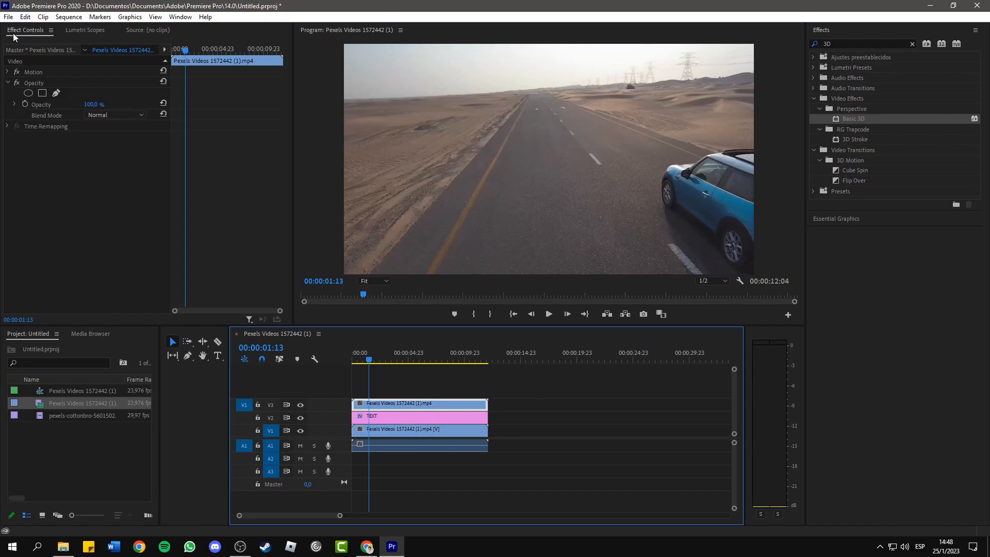
click(94, 104)
text(95)
key(Return)
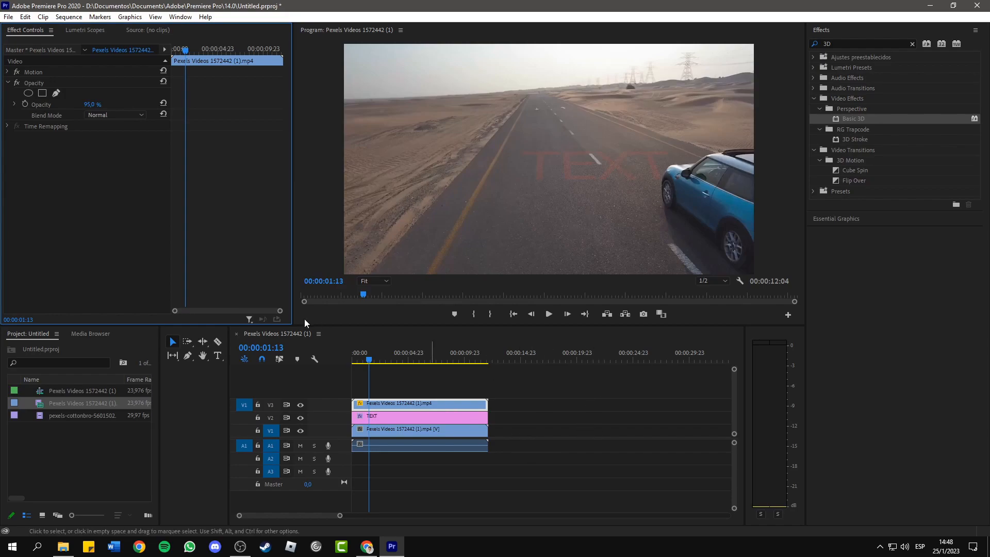
- Draw a closed free-form opacity mask around the blue car on the V3 clip
click(399, 406)
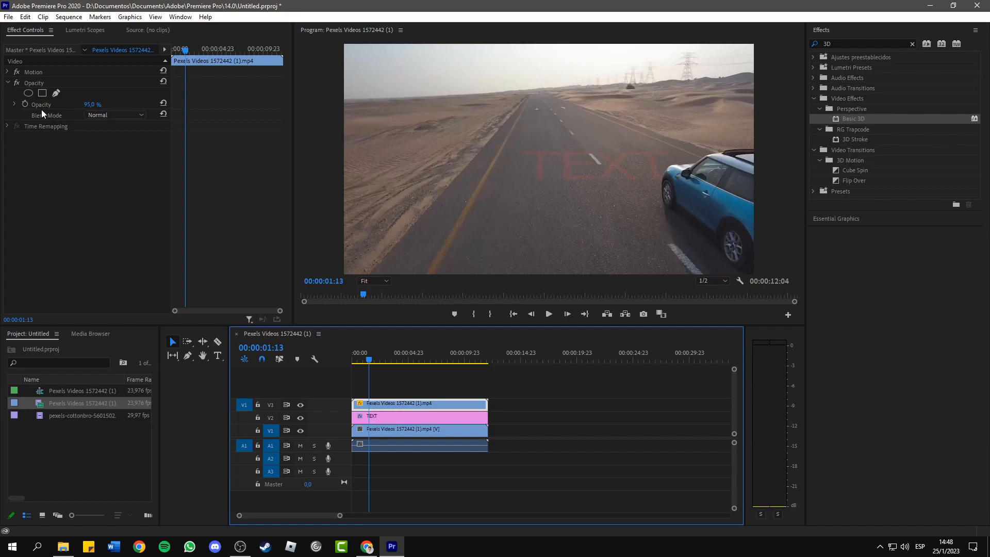
click(16, 106)
click(15, 105)
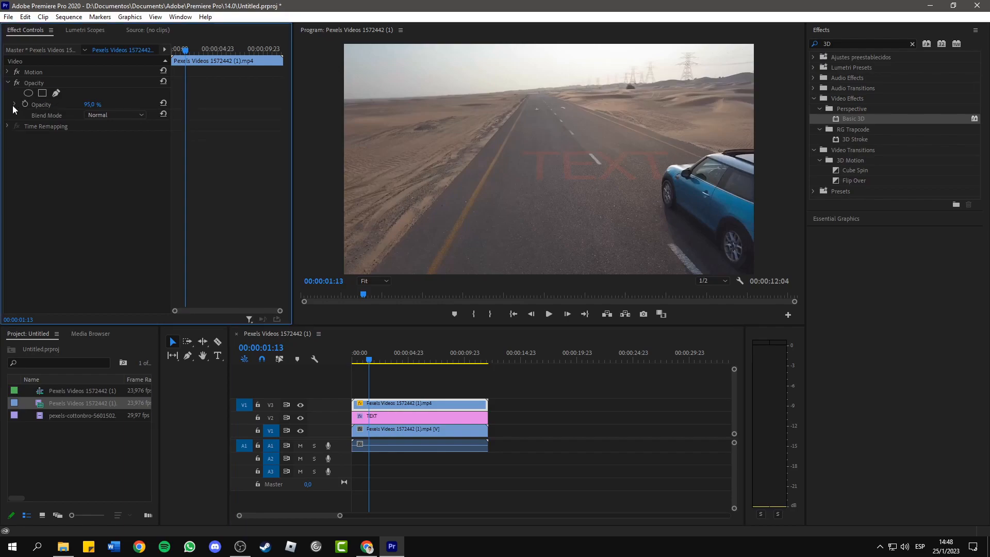
click(56, 95)
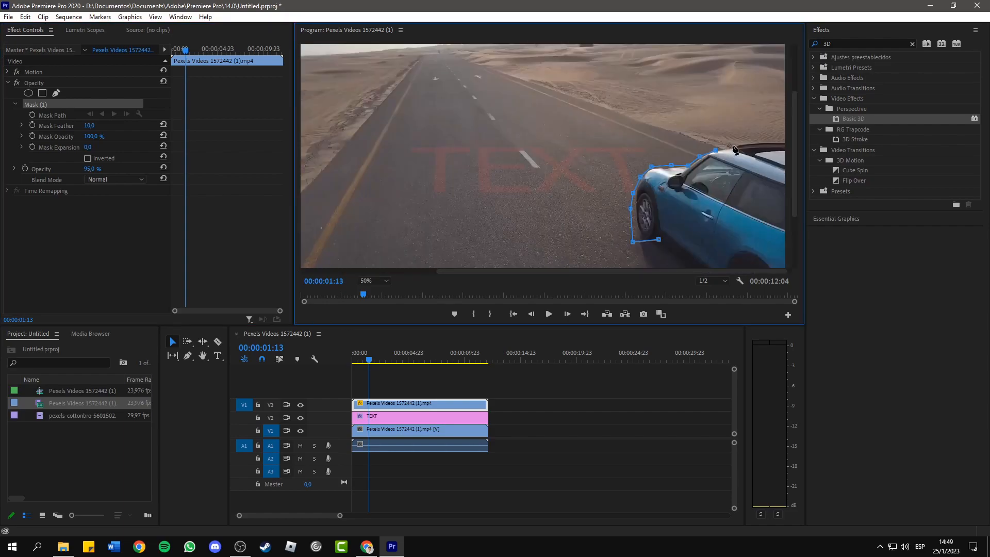
click(734, 146)
click(751, 172)
click(763, 213)
click(755, 241)
click(721, 265)
click(695, 263)
click(672, 252)
click(659, 239)
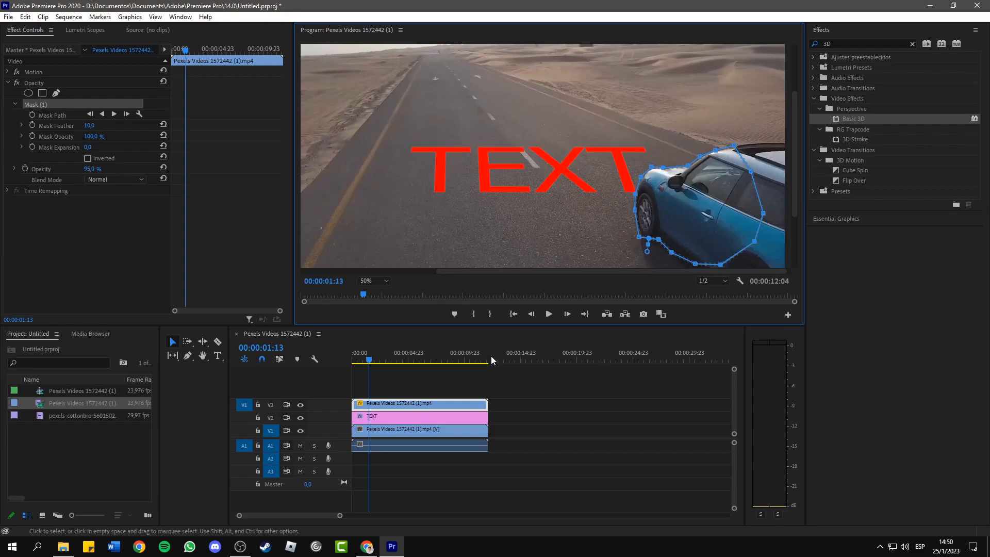
- Start Mask Path keyframing at 00:00:01:13 and fit the mask to the car's front at 00:00:01:14
click(32, 113)
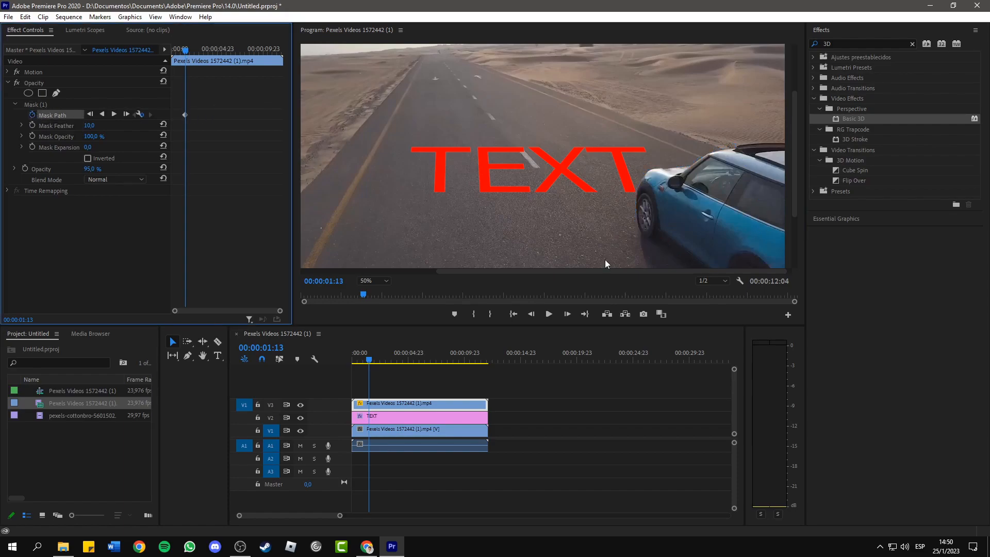
click(568, 315)
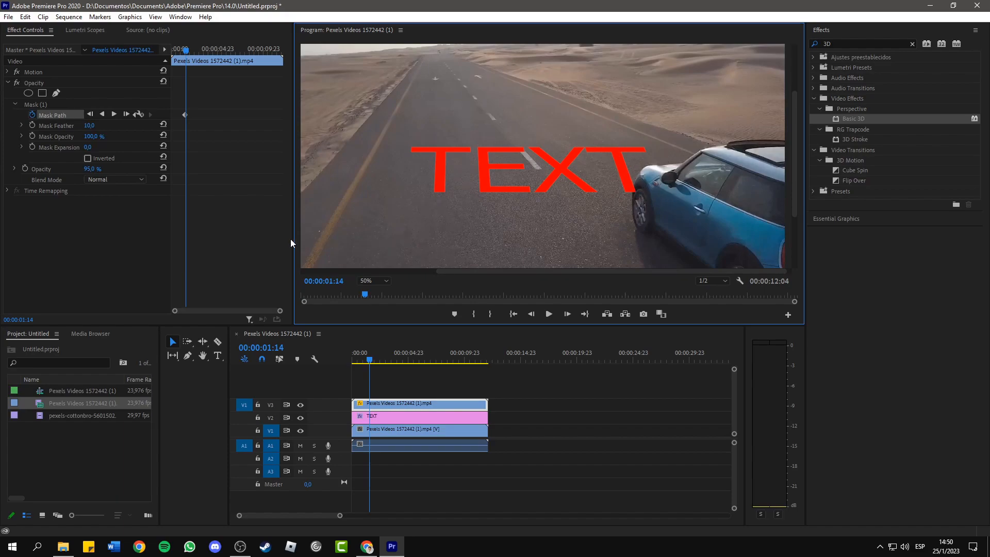
click(40, 106)
drag(676, 196, 676, 192)
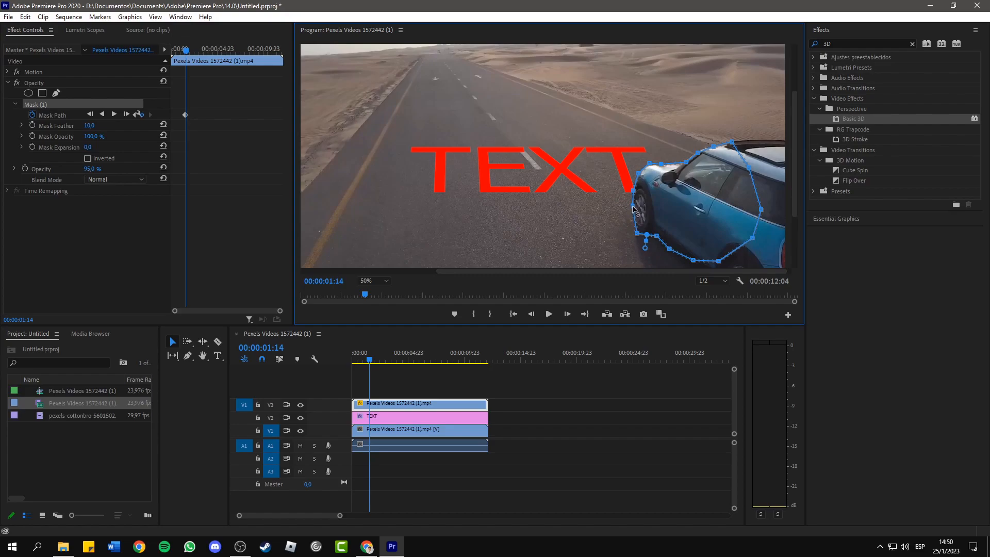
drag(633, 207, 646, 238)
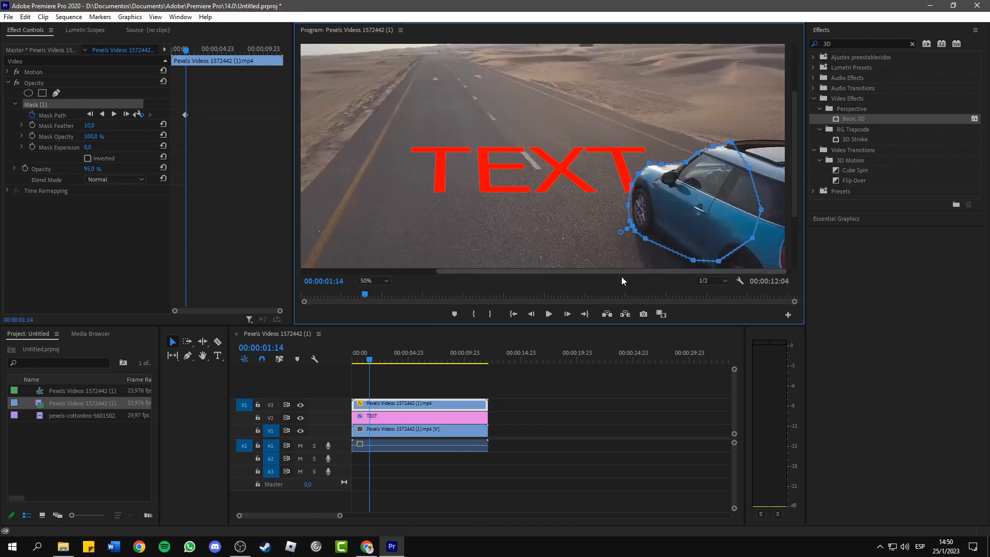
- Reshape the mask along the car's front frame by frame from 00:00:01:15 to 00:00:01:17
click(568, 314)
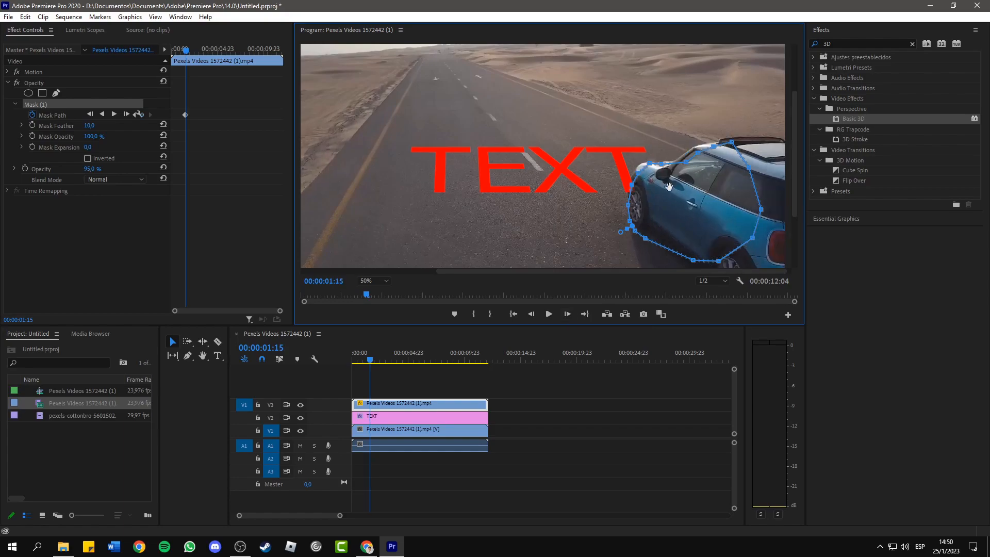
drag(634, 189, 648, 158)
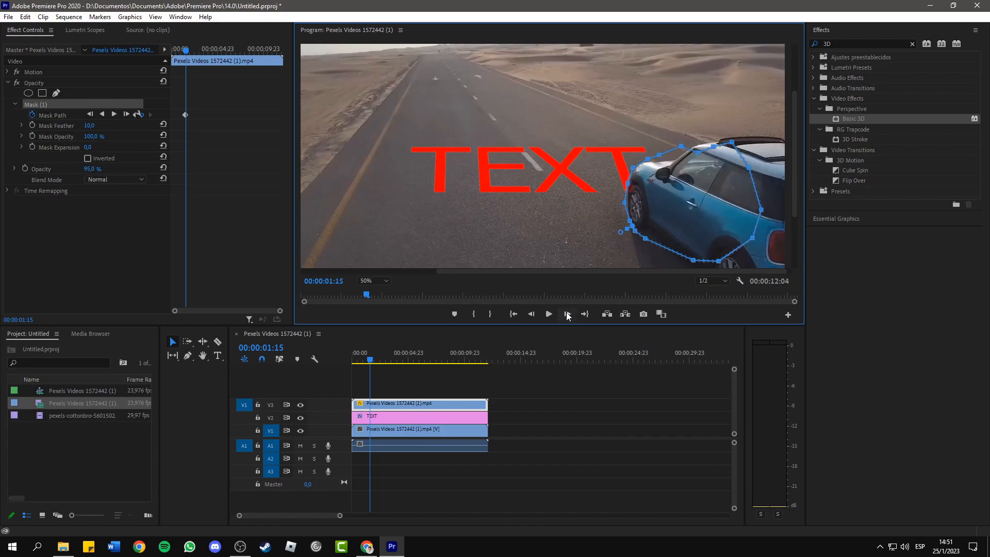
click(567, 314)
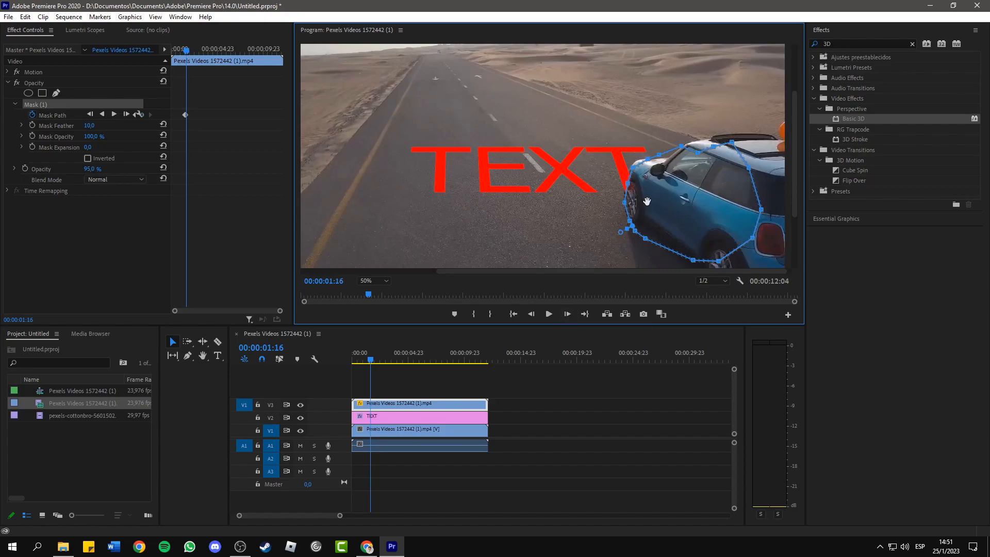
drag(624, 203, 623, 179)
drag(633, 168, 647, 154)
click(567, 314)
drag(632, 226, 627, 224)
drag(630, 221, 617, 194)
drag(623, 179, 626, 160)
drag(646, 154, 660, 151)
- Move the mask with the car as it drives away, from 00:00:01:18 to 00:00:01:23
click(567, 314)
drag(652, 188, 631, 188)
click(567, 314)
drag(641, 144, 641, 147)
click(570, 315)
drag(652, 186, 599, 177)
click(570, 314)
click(569, 315)
click(568, 314)
drag(611, 144, 609, 143)
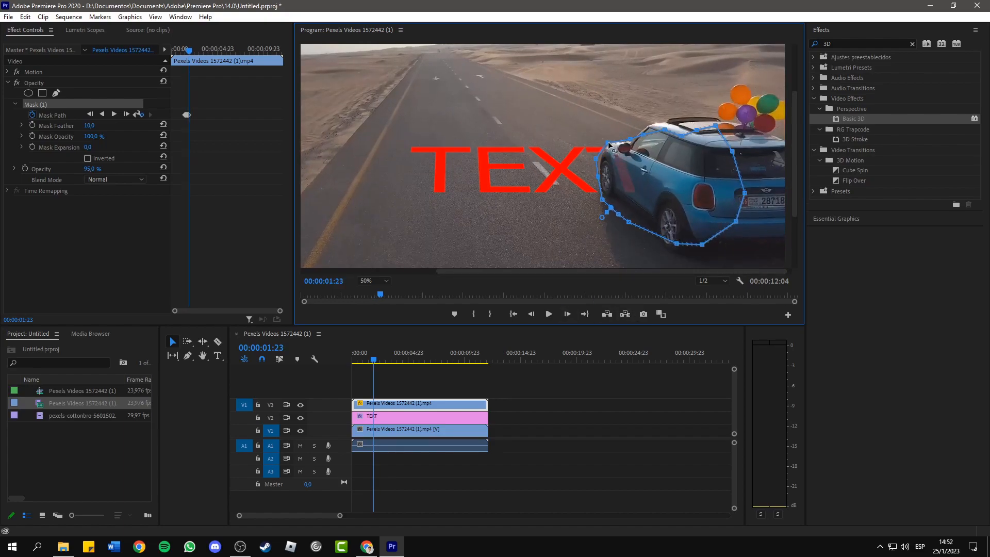
- Adjust the mask and its front edge points to the car on each frame from 00:00:02:00 to 00:00:02:02
click(567, 315)
drag(647, 182, 645, 180)
drag(600, 161, 633, 178)
click(567, 314)
drag(596, 158, 593, 155)
click(566, 316)
mouse_move(597, 194)
mouse_down()
mouse_move(592, 184)
mouse_move(598, 192)
mouse_up()
drag(613, 209, 609, 195)
drag(594, 172, 611, 132)
- Refine the mask points around the car's hood and front wheel from 00:00:02:03 to 00:00:02:07
click(567, 314)
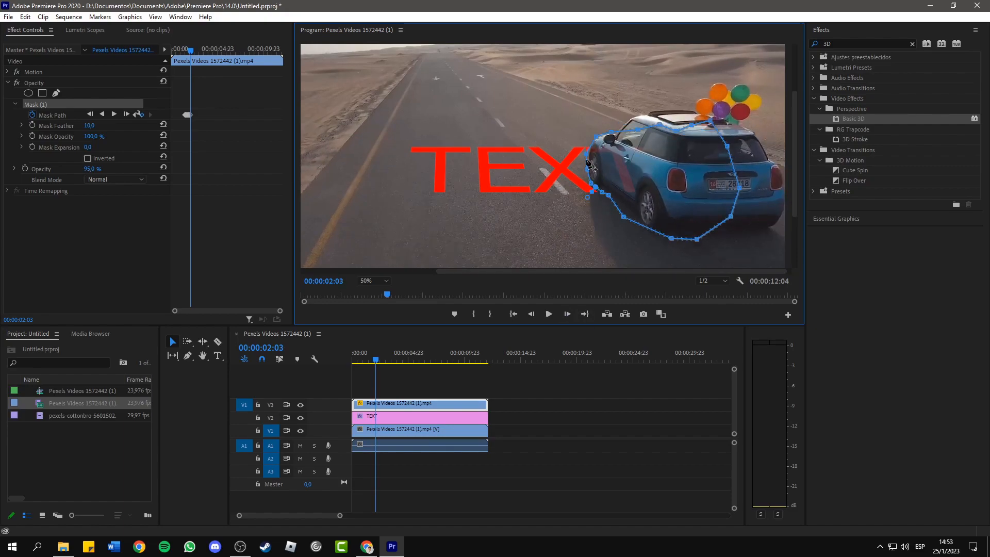
click(567, 314)
drag(597, 137, 593, 133)
mouse_move(589, 156)
mouse_down()
mouse_move(584, 149)
mouse_move(580, 165)
mouse_move(580, 145)
mouse_up()
click(567, 314)
click(568, 314)
drag(593, 133, 585, 122)
click(568, 314)
mouse_move(580, 145)
mouse_down()
mouse_move(576, 164)
mouse_move(572, 140)
mouse_move(574, 162)
mouse_up()
- Keep the mask's front edge aligned with the receding car through 00:00:02:12
click(568, 314)
click(567, 314)
key(Right)
drag(574, 150, 566, 158)
click(568, 315)
click(569, 316)
drag(573, 140, 567, 136)
- Pull the mask's lower points up toward the car's underside at 00:00:02:13 and 00:00:02:14
click(567, 314)
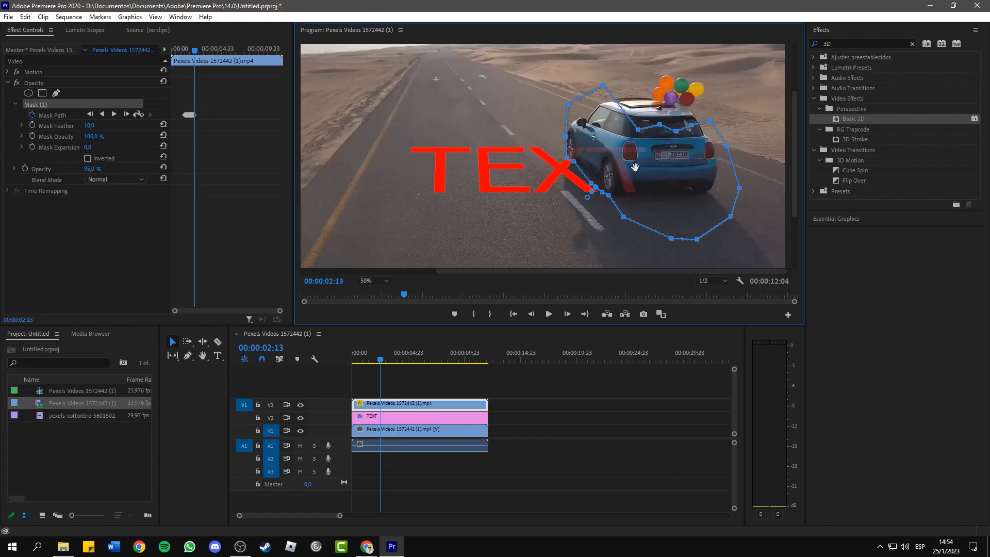
click(567, 314)
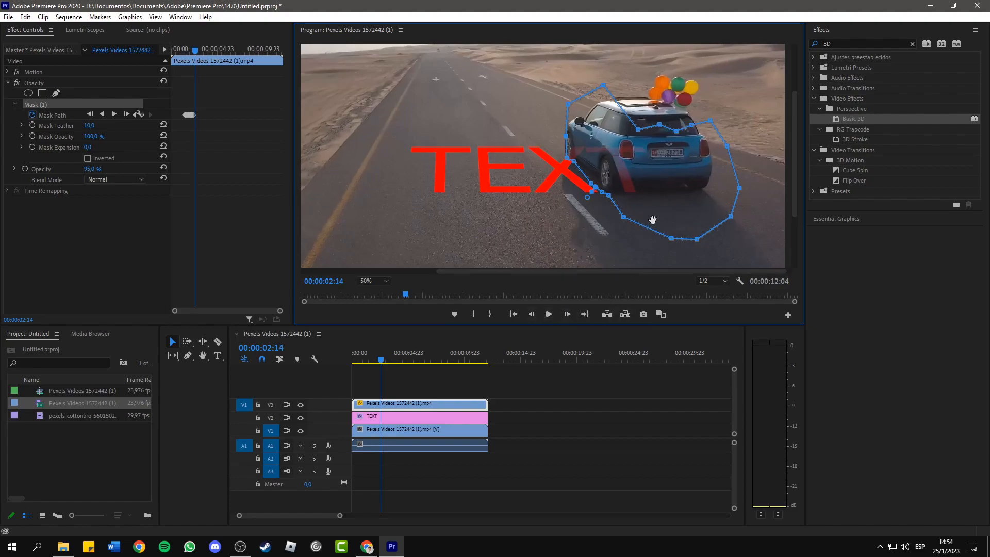
drag(672, 239, 621, 187)
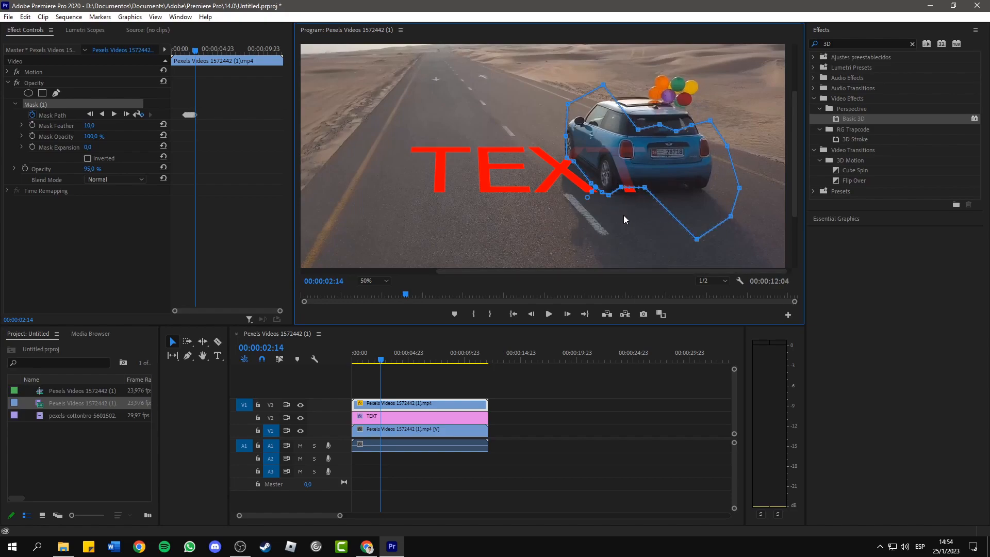
click(528, 317)
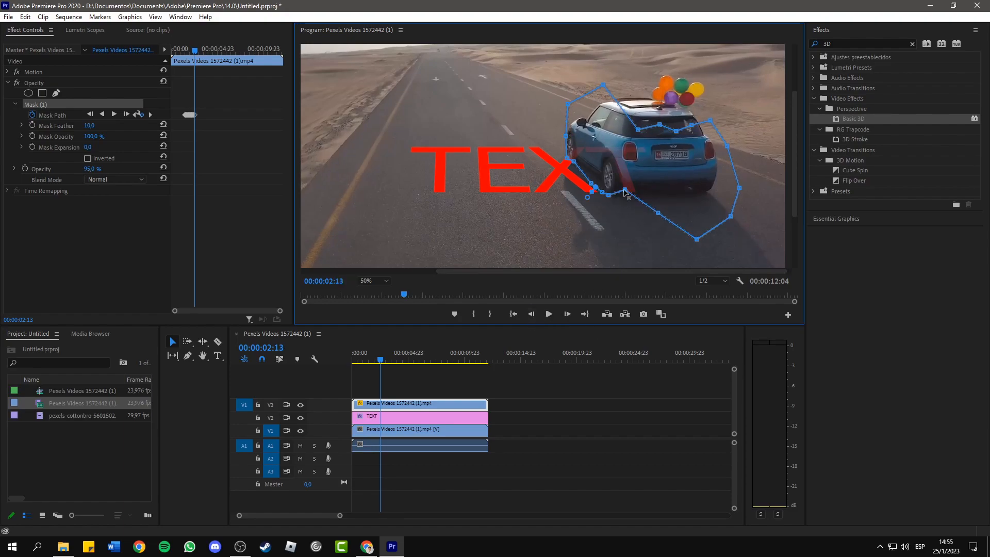
key(Right)
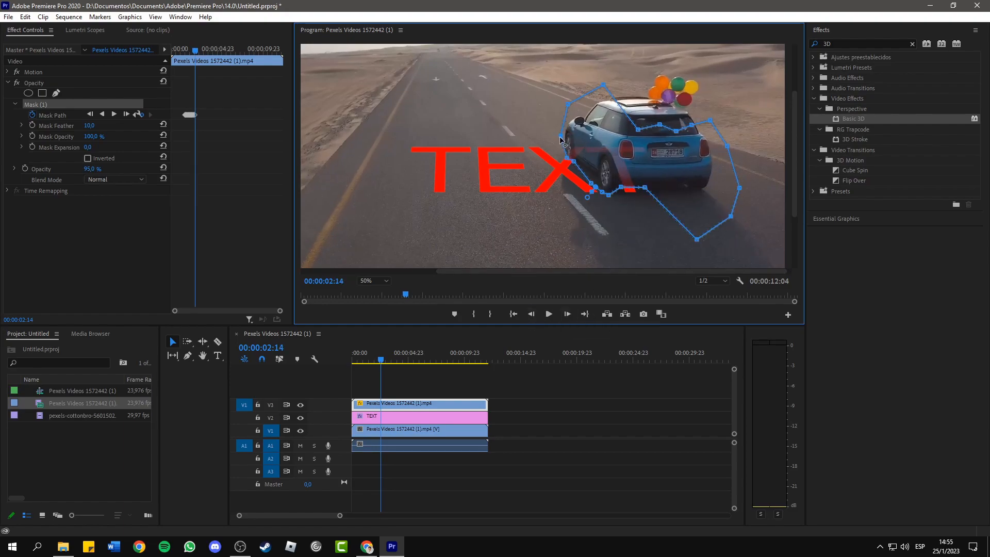
- Fit the mask's front and lower points to the car at 00:00:02:16
key(Right)
key(Right)
drag(567, 158, 562, 158)
drag(561, 136, 554, 135)
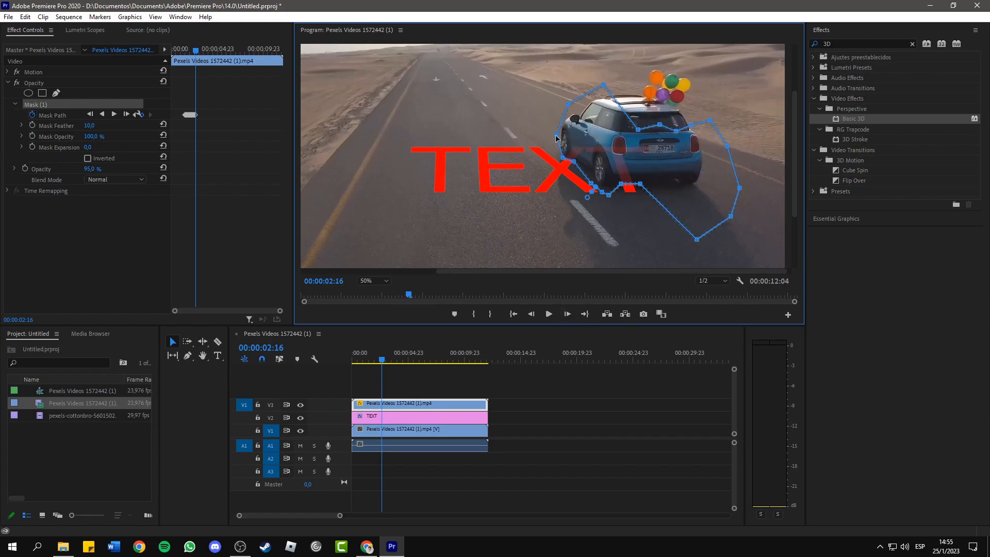
drag(640, 185, 620, 179)
- Shift the mask frame by frame with the car from 00:00:02:17 to 00:00:02:22, refitting the points by the front wheel
click(568, 314)
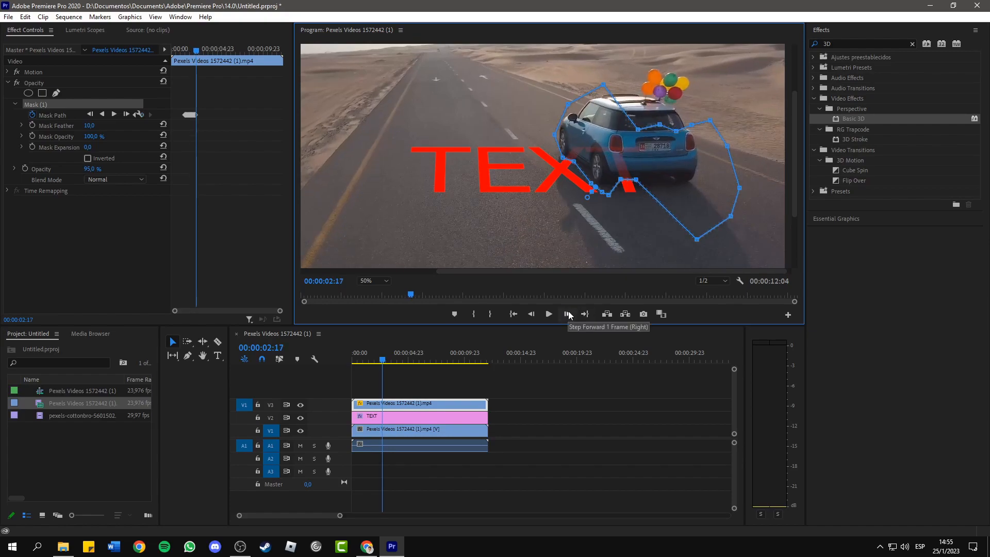
click(568, 314)
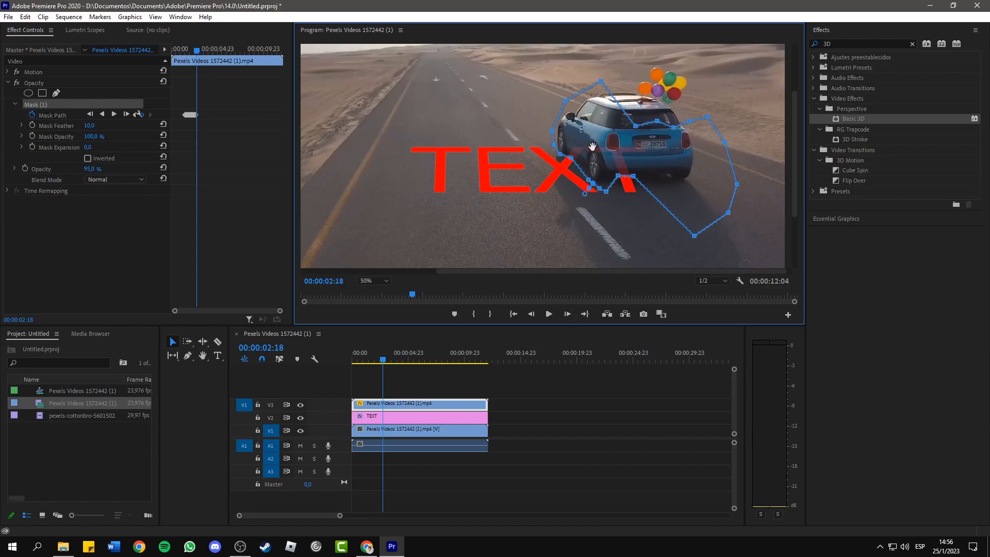
click(568, 314)
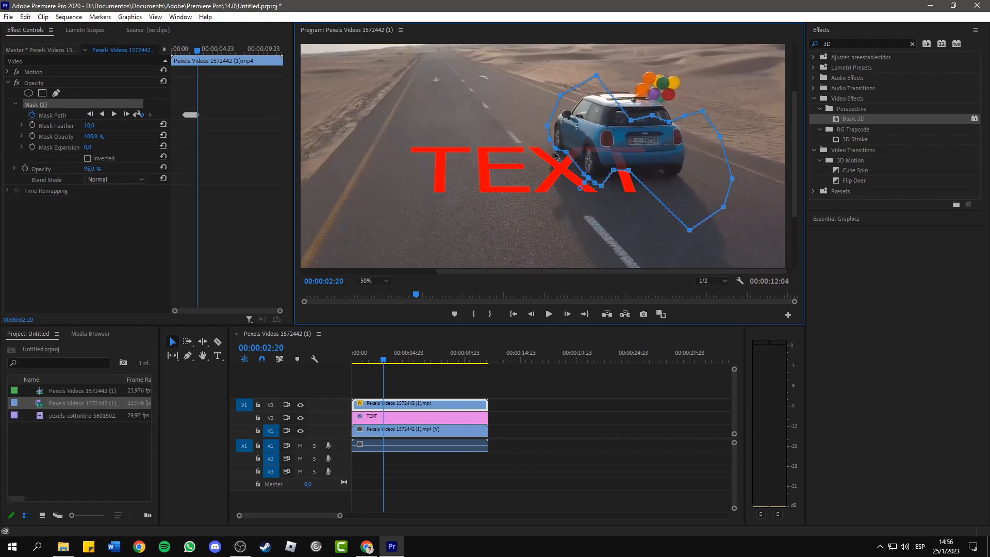
key(Right)
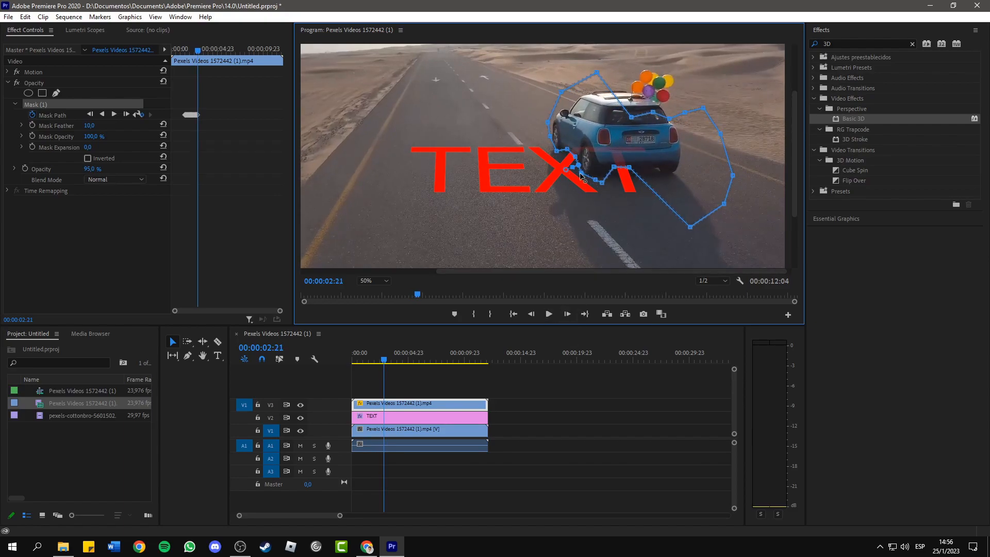
key(Right)
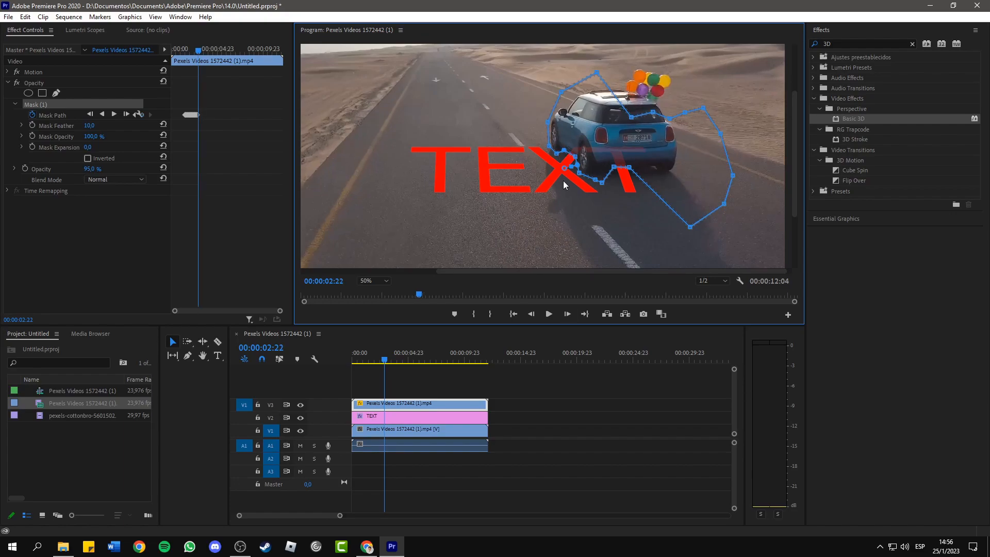
- Keep the mask aligned with the car's front and underside frame by frame through 00:00:03:03
click(374, 282)
click(374, 291)
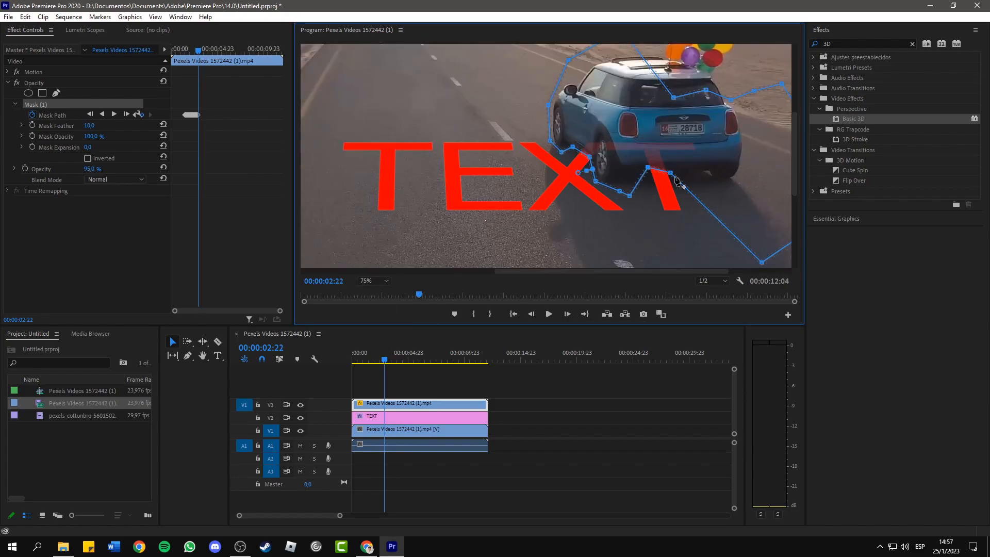
key(Right)
key(Right)
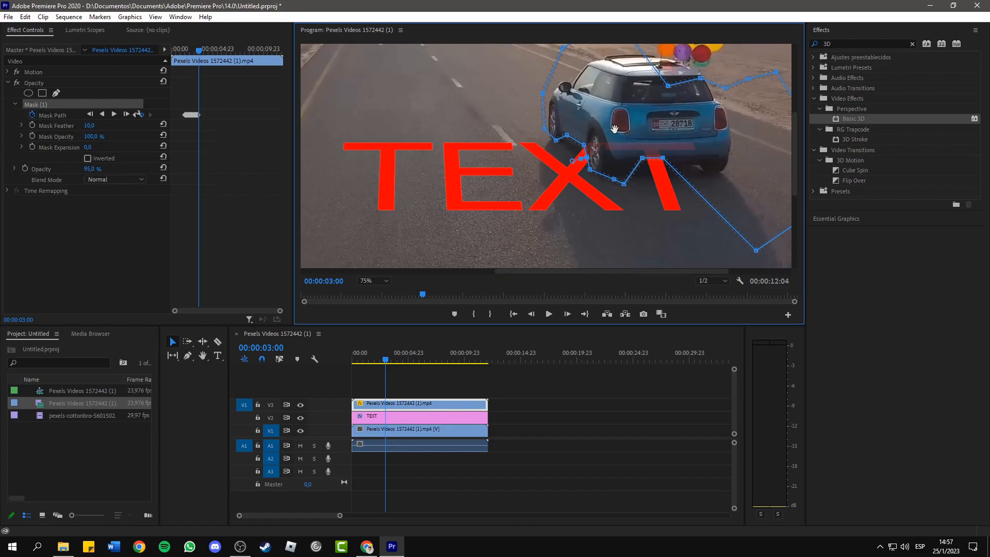
key(Right)
key(Right)
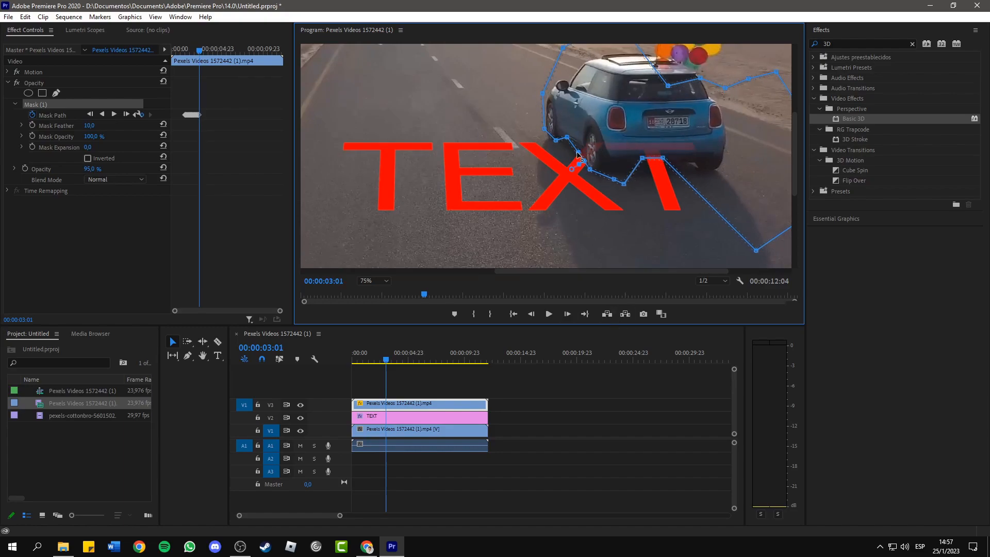
key(Right)
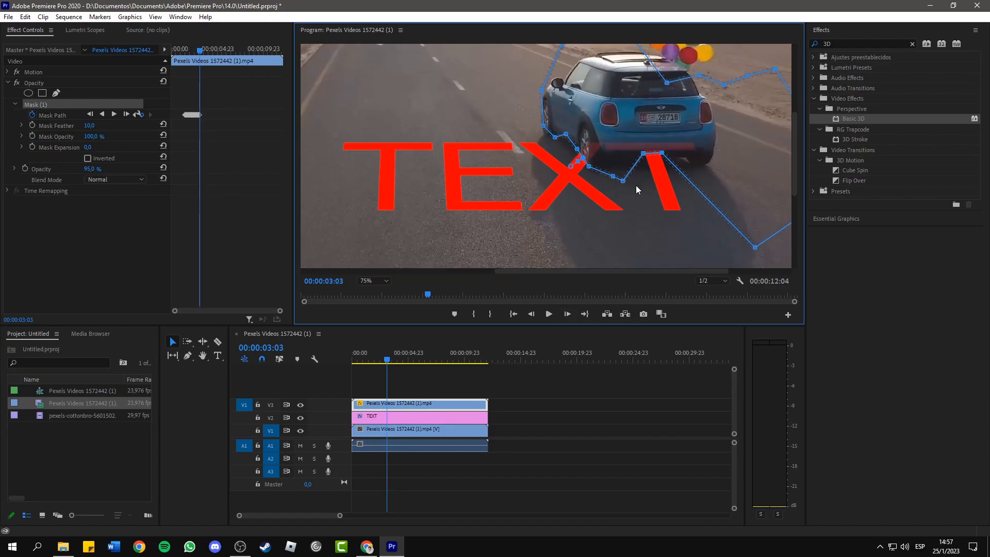
- Continue fitting the mask path closely around the car and its wheels up to 00:00:03:21, where the car clears the text
click(571, 314)
click(571, 313)
click(571, 313)
drag(571, 149, 568, 147)
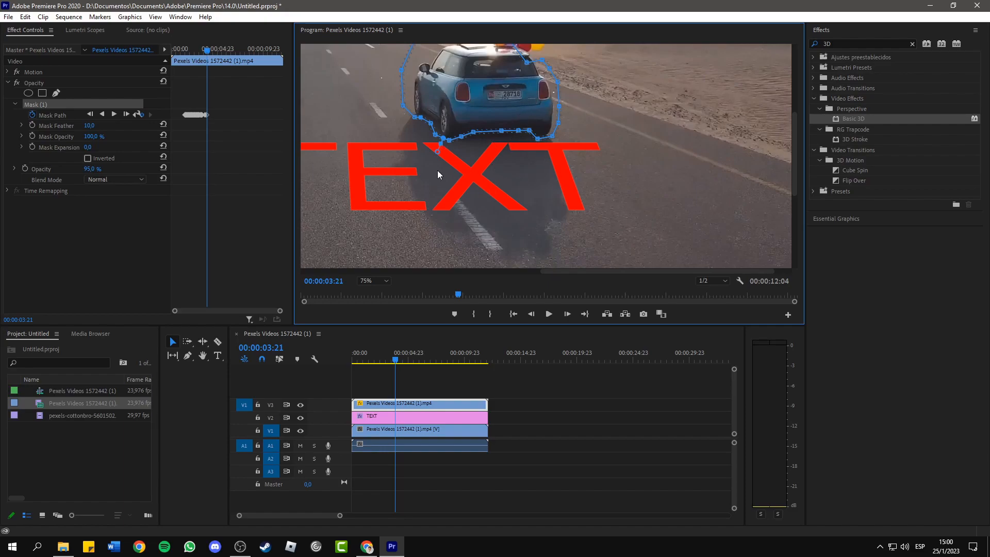
- Fit the whole frame in the preview and play the sequence from the start to check the masked car passing the text
click(363, 281)
click(375, 296)
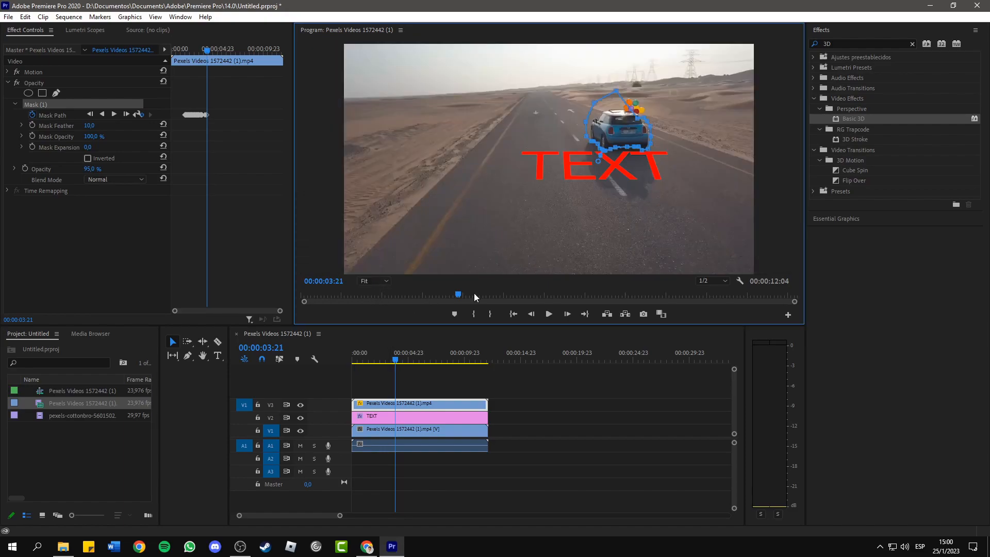
drag(398, 363, 342, 361)
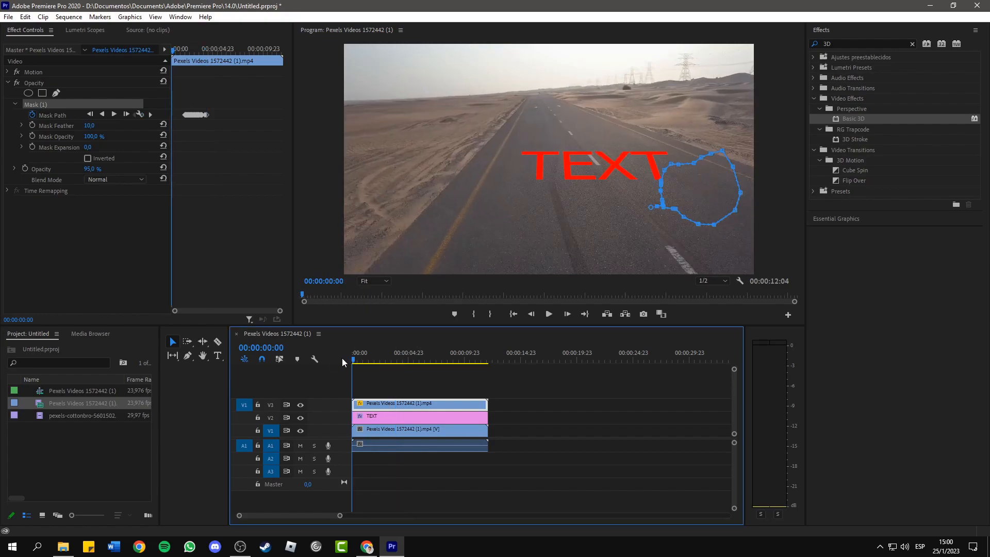
click(565, 392)
click(549, 313)
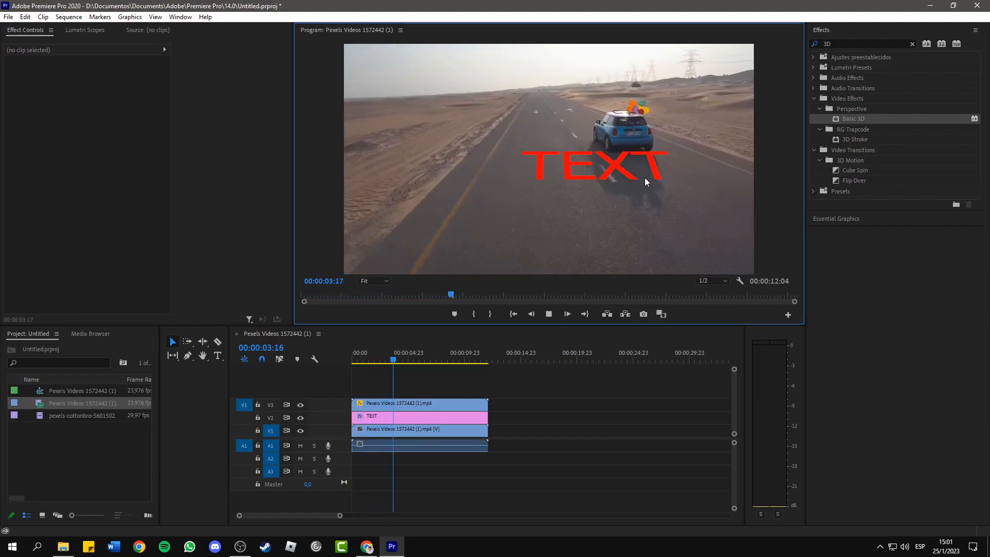
click(550, 314)
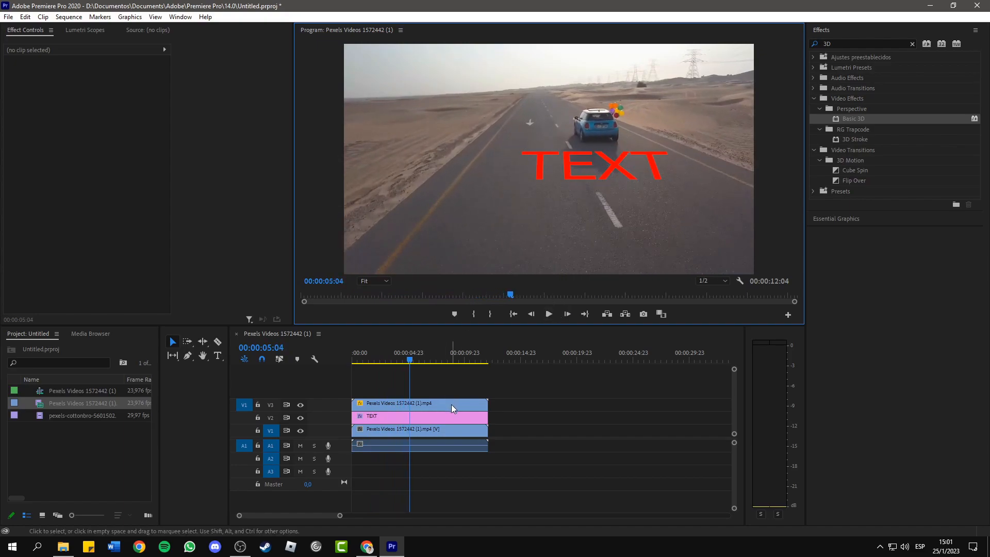
- Set the opacity of the masked car clip on V3 to 100%
click(395, 360)
drag(395, 363, 364, 363)
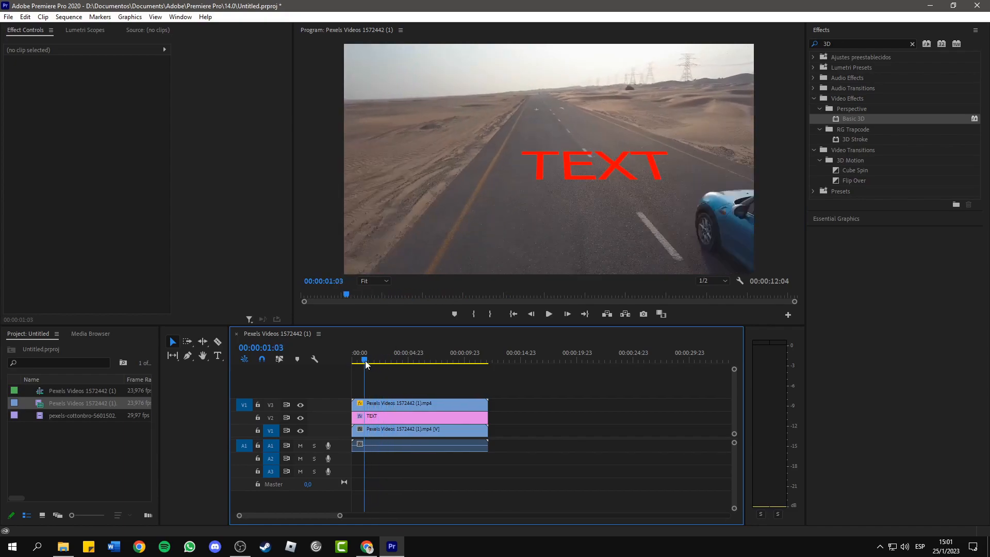
click(388, 403)
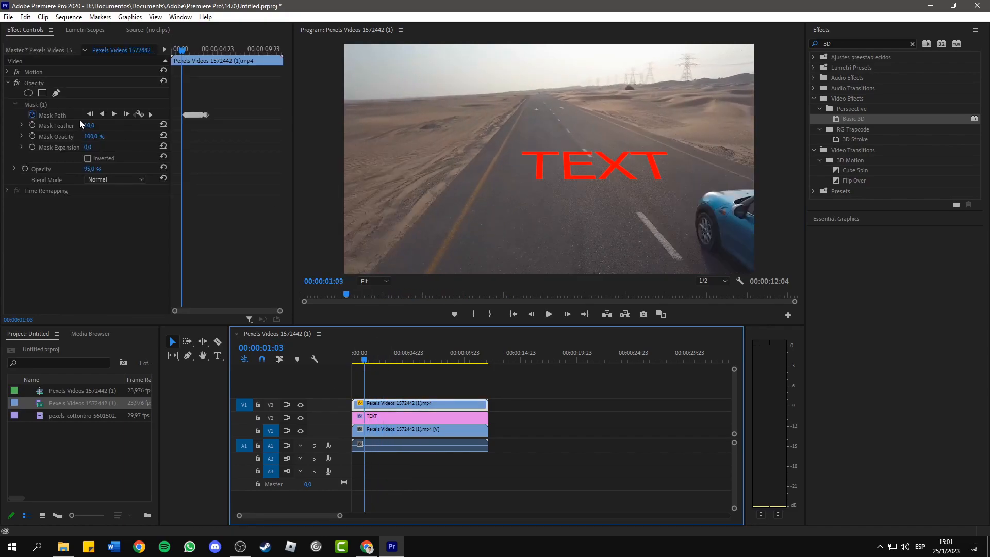
click(89, 169)
drag(103, 168, 68, 169)
text(100)
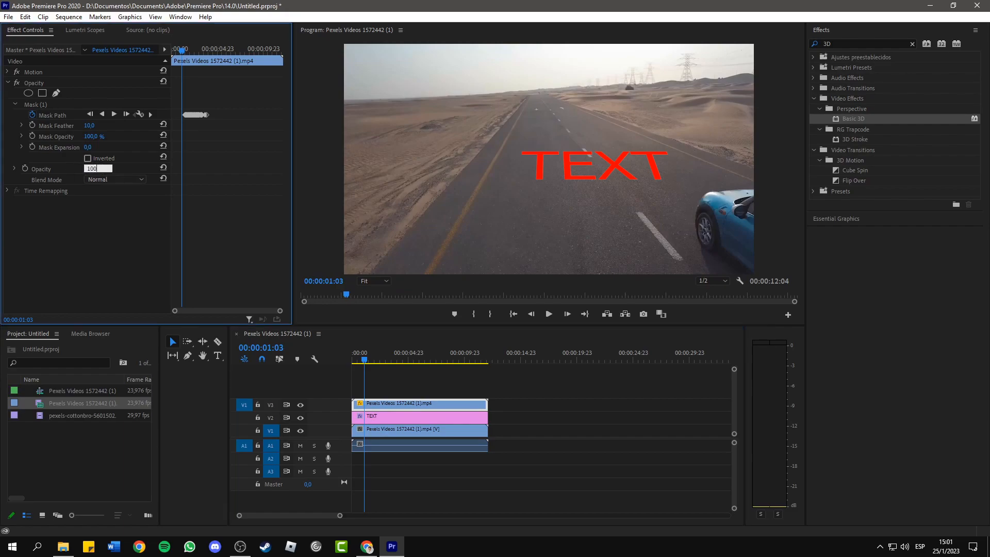
key(Return)
- Replay the sequence from the start, then go to 00:00:02:11 to examine the mask edge where the car overlaps the text
drag(363, 363, 353, 361)
click(549, 316)
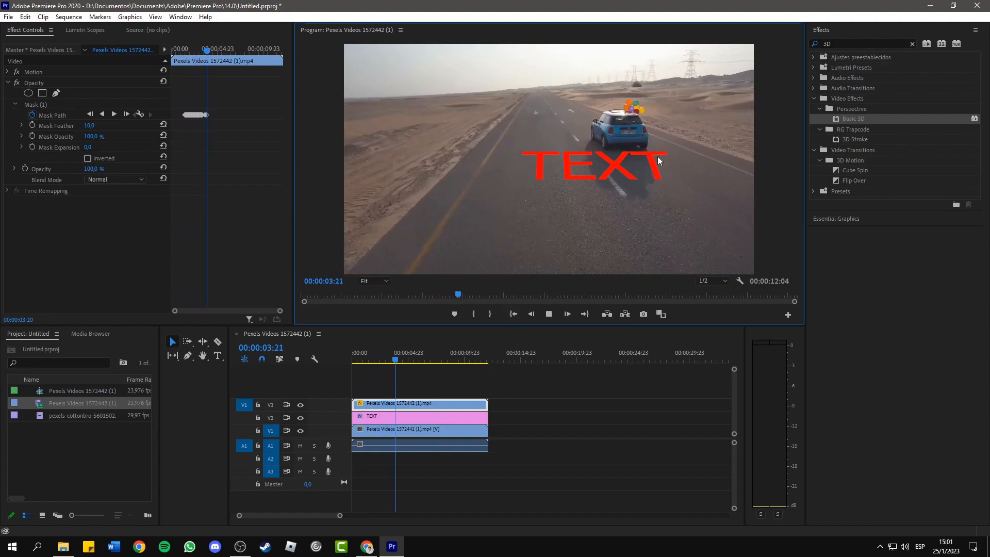
drag(406, 360, 381, 345)
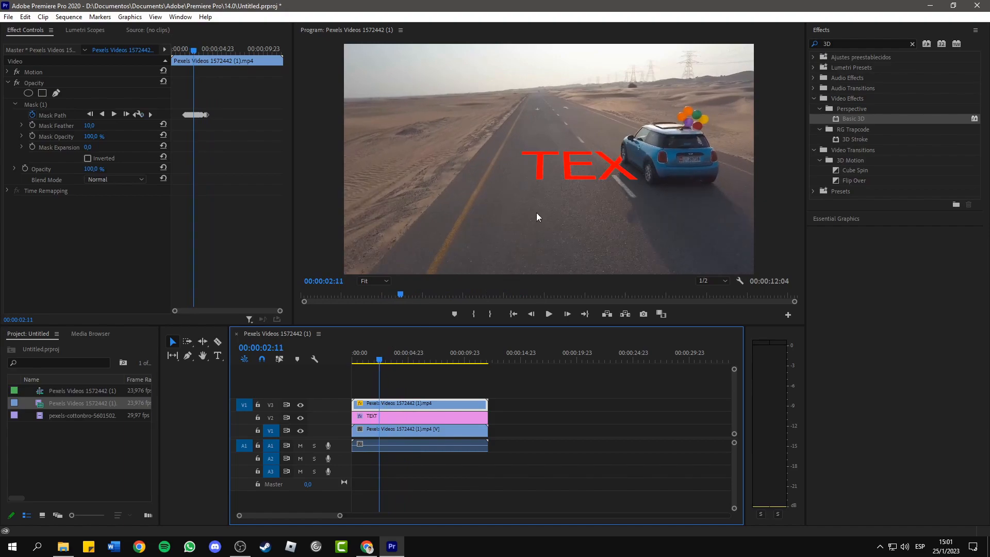
- Set the mask feather of the car clip to 3
click(380, 283)
click(382, 326)
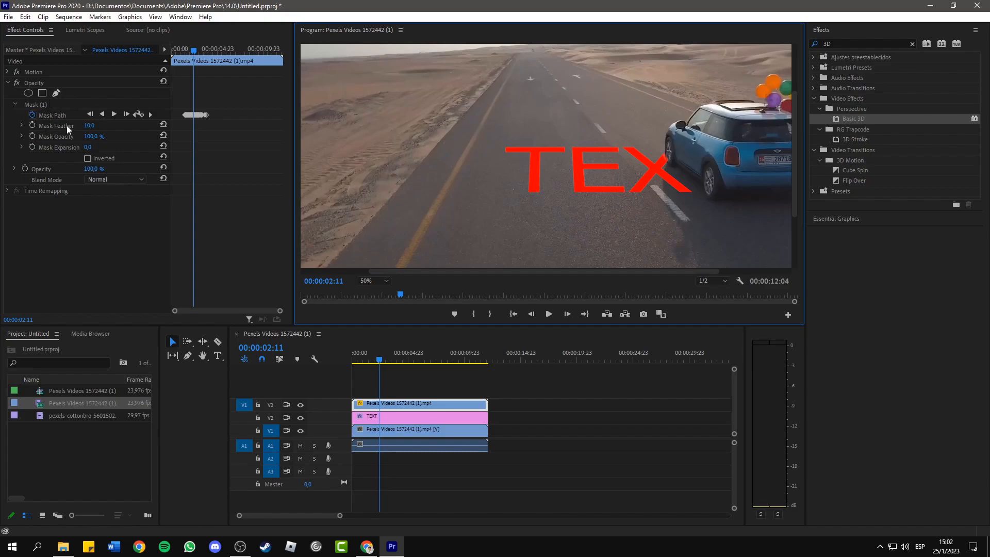
click(97, 125)
text(3)
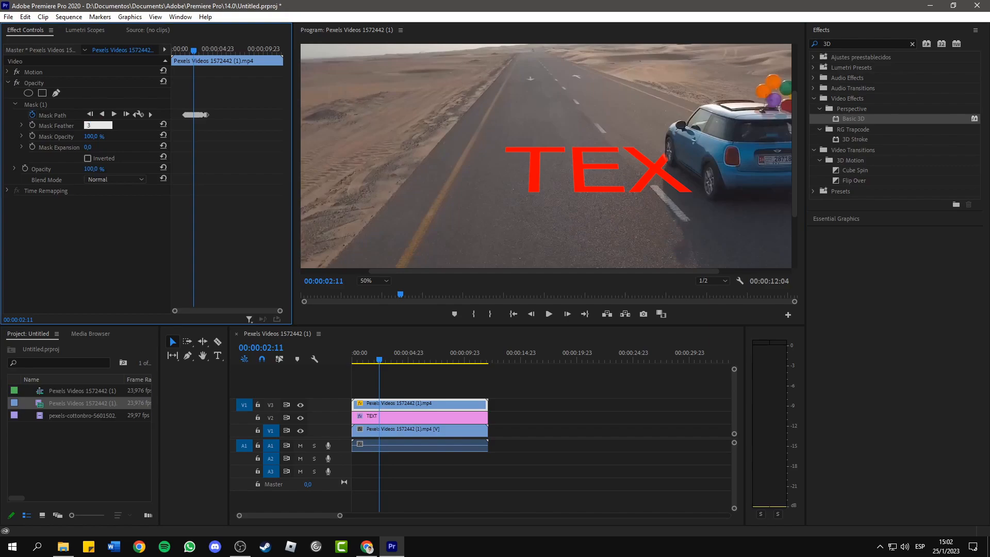
key(Return)
- Play the sequence from the start to review the feathered mask, and fit the whole frame in the preview
click(355, 362)
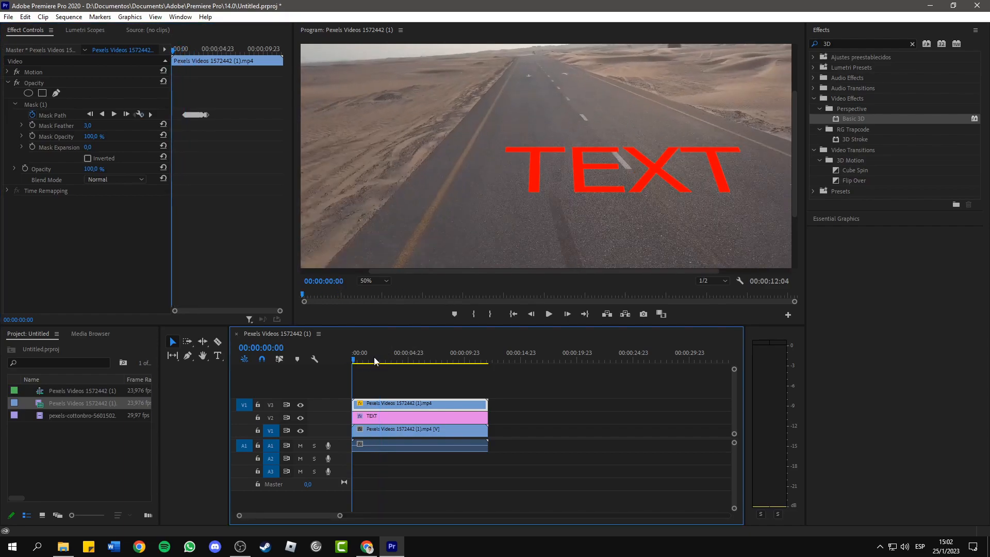
click(549, 314)
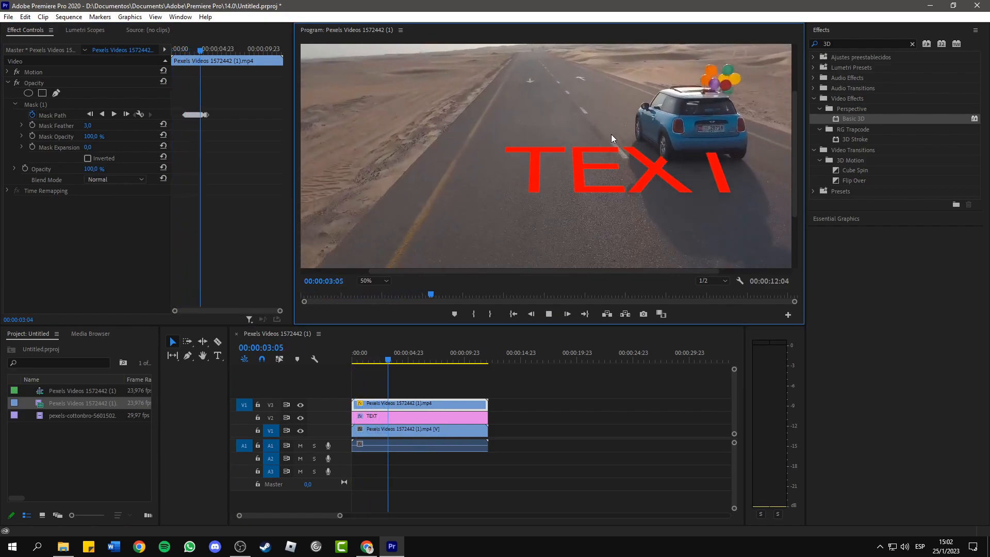
click(549, 313)
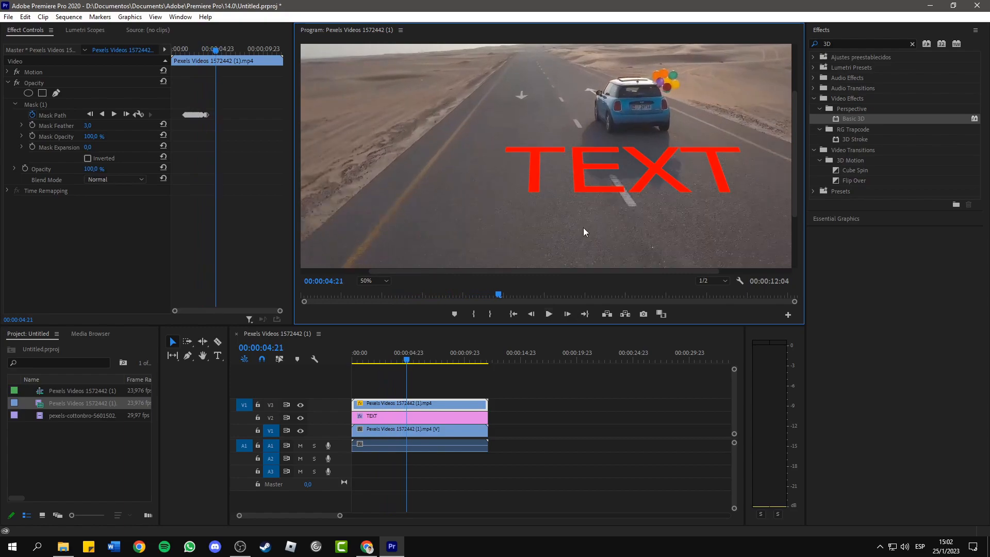
click(367, 281)
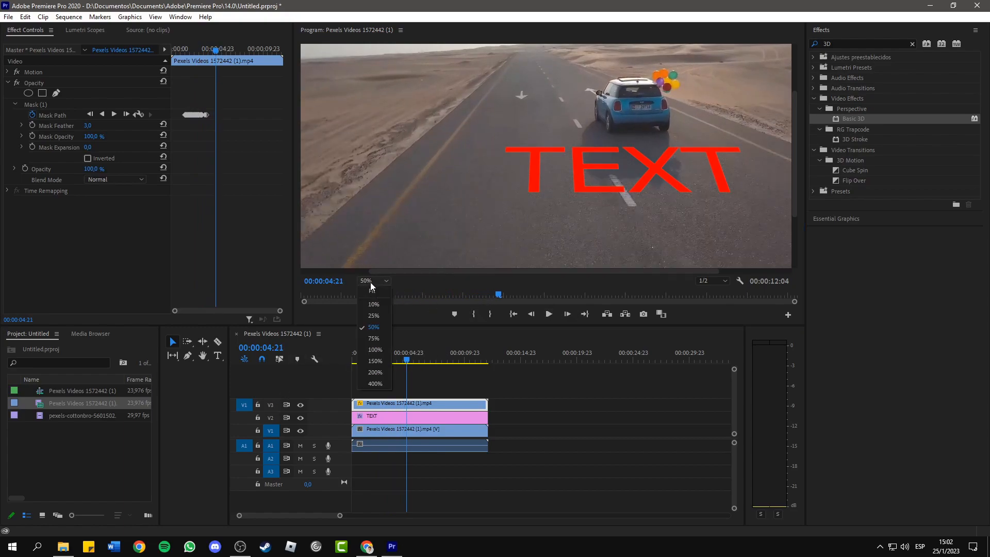
click(376, 295)
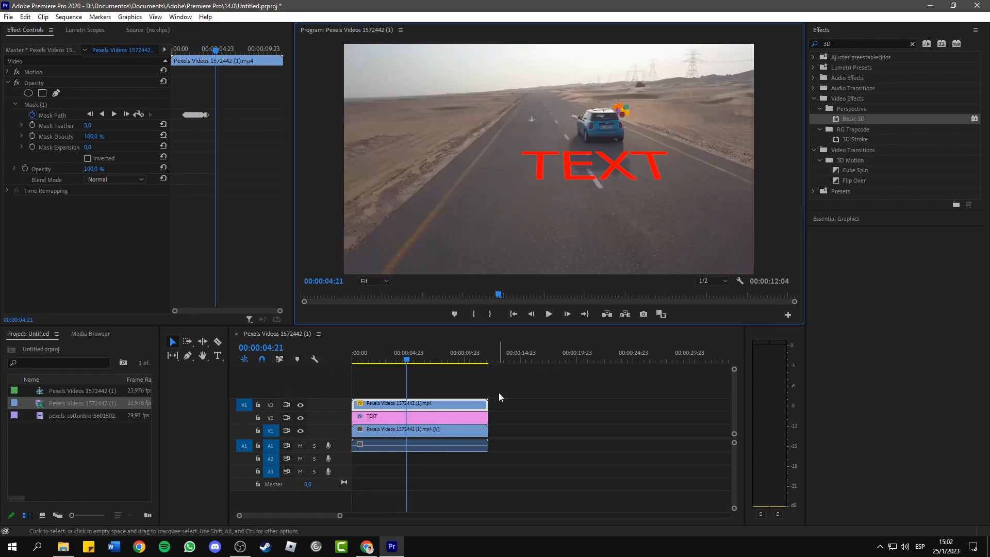